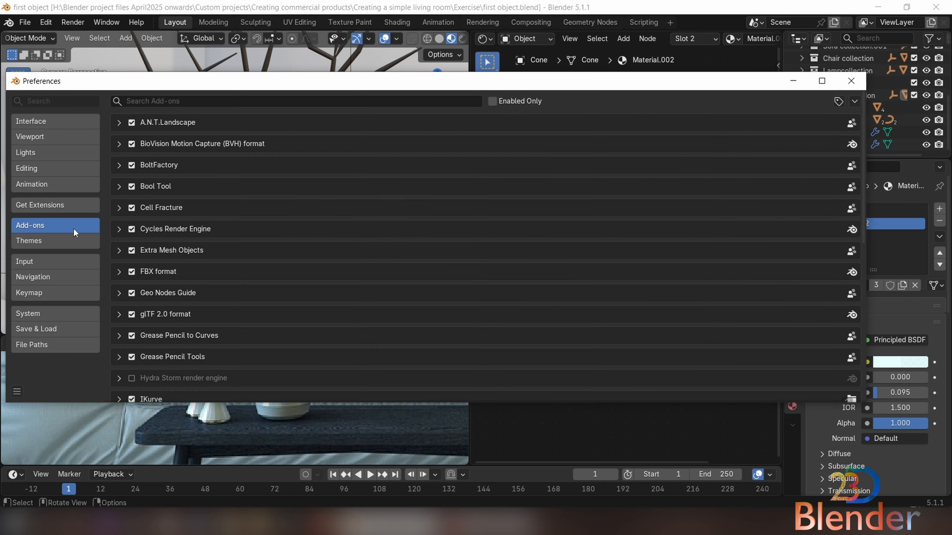
- Find the Node Wrangler add-on in the preferences, check that it is enabled, and close the preferences
left_click(191, 108)
type("nods")
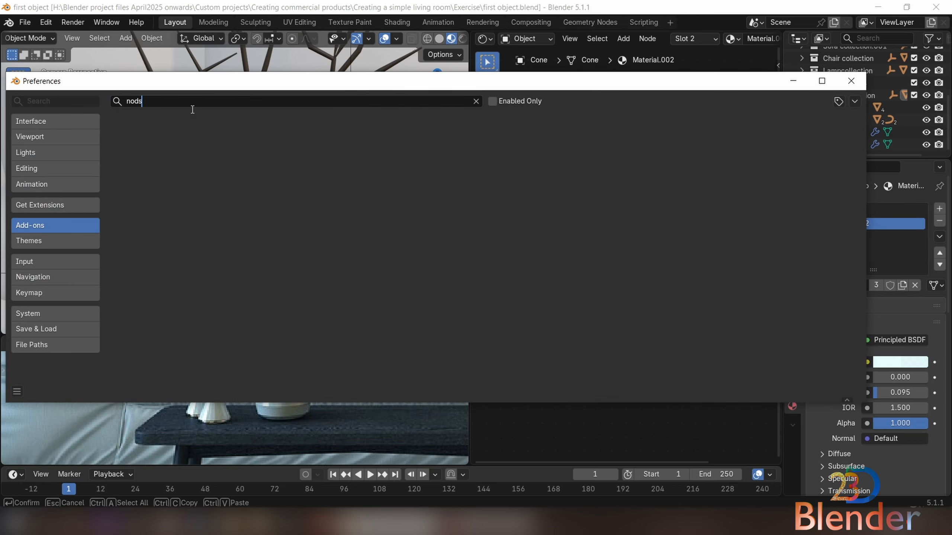
key("BackSpace")
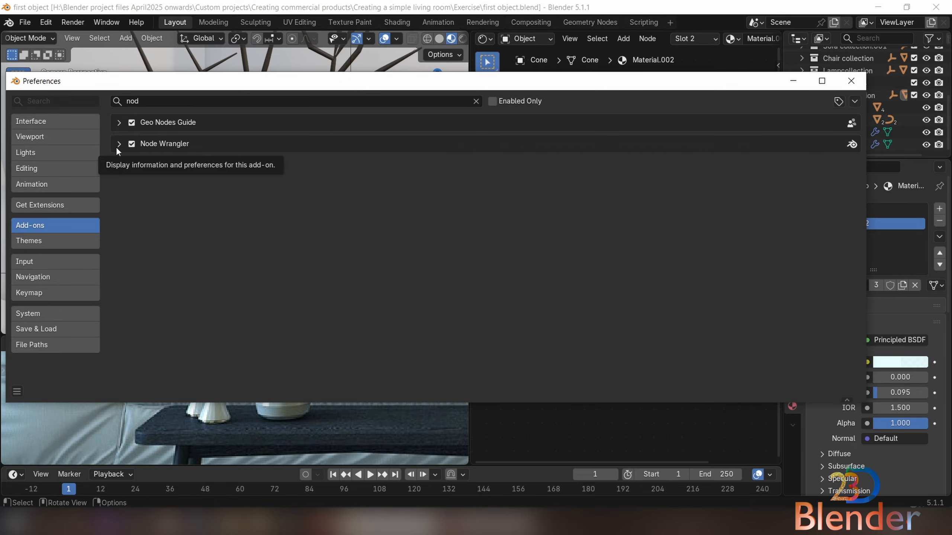
left_click(851, 81)
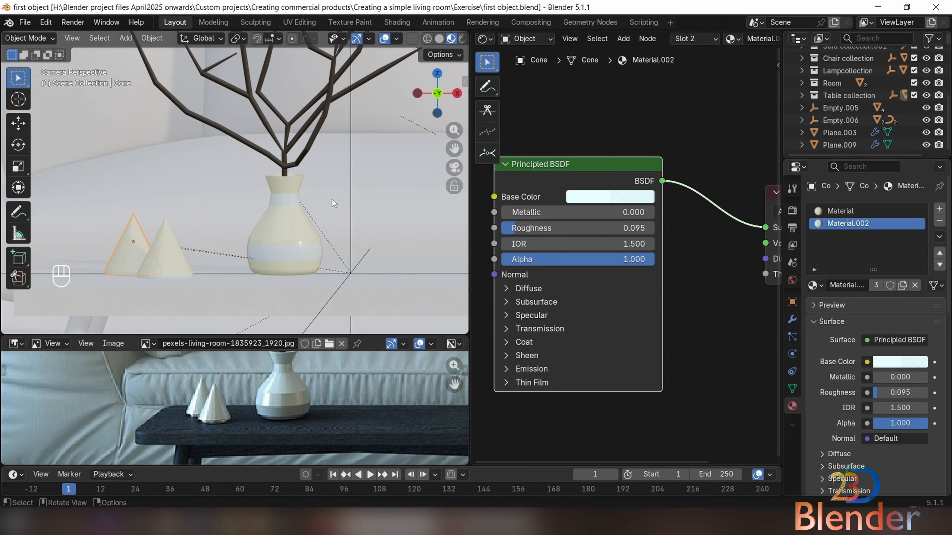
- Create a new material on the tabletop and name it "wood texture"
left_click(276, 292)
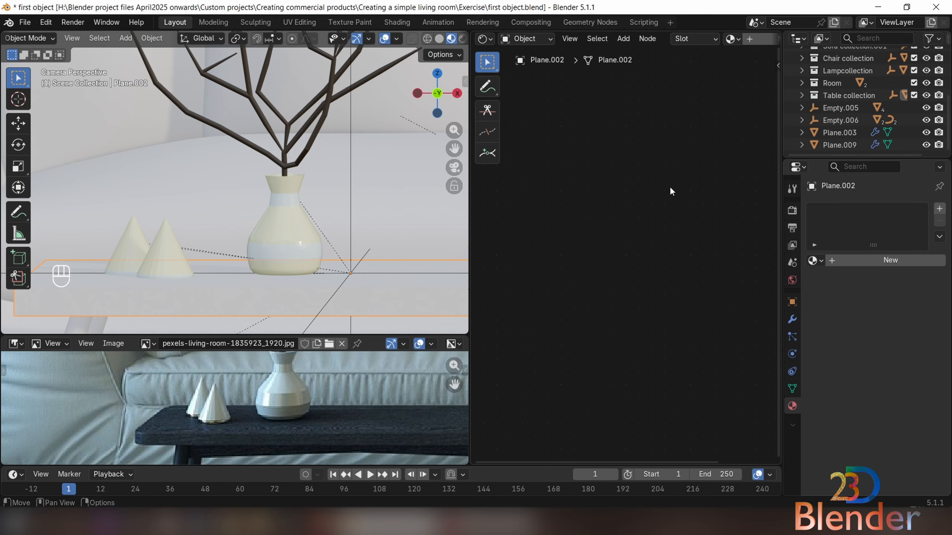
left_click(861, 261)
left_click(856, 259)
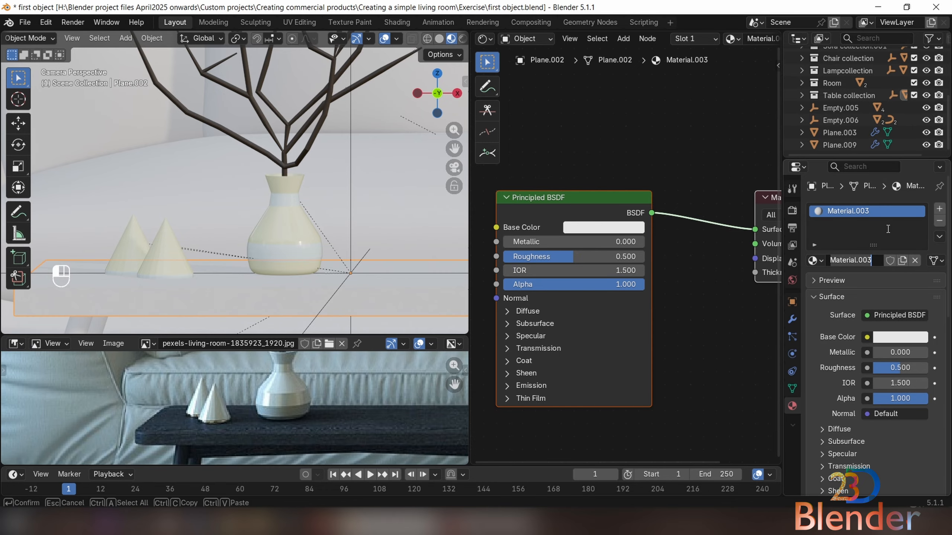
type("wood texture")
key("Return")
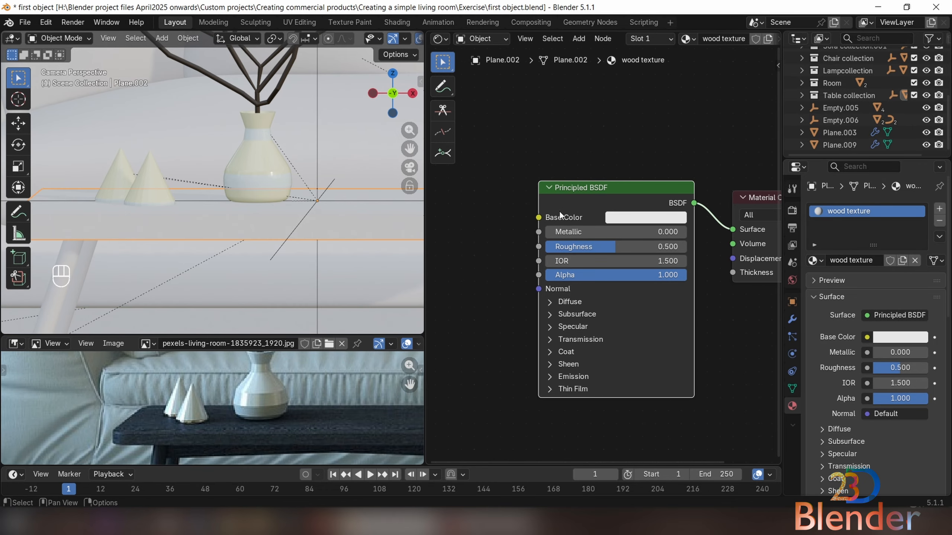
left_click_drag(547, 220, 487, 168)
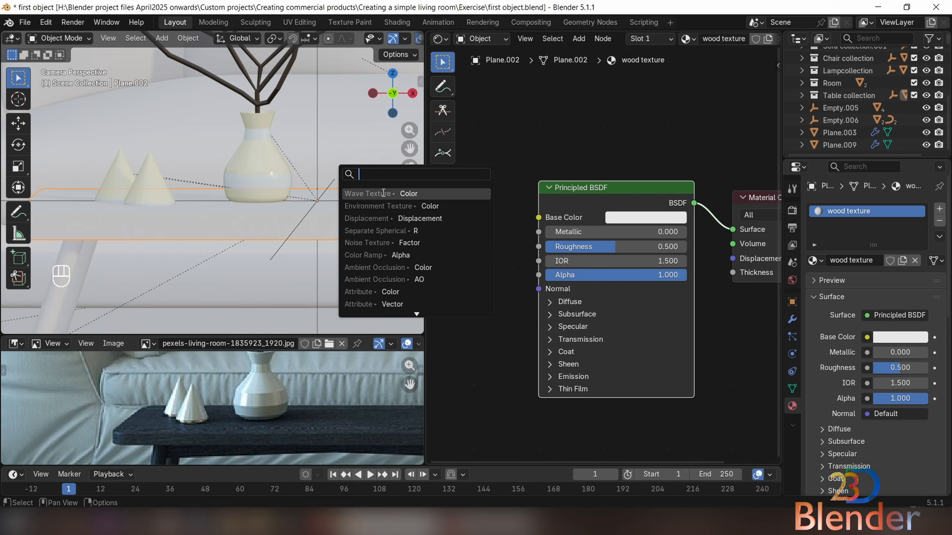
type("wa")
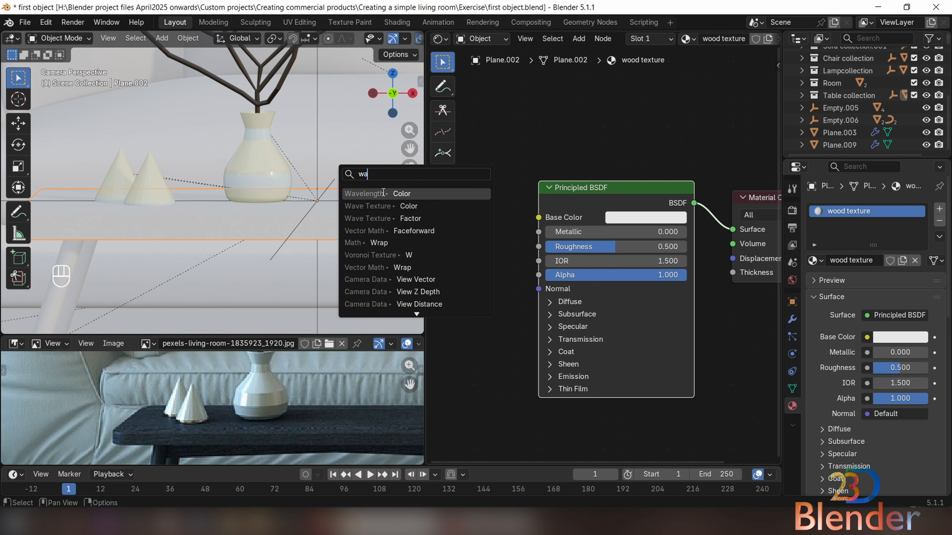
type("ve")
key("Escape")
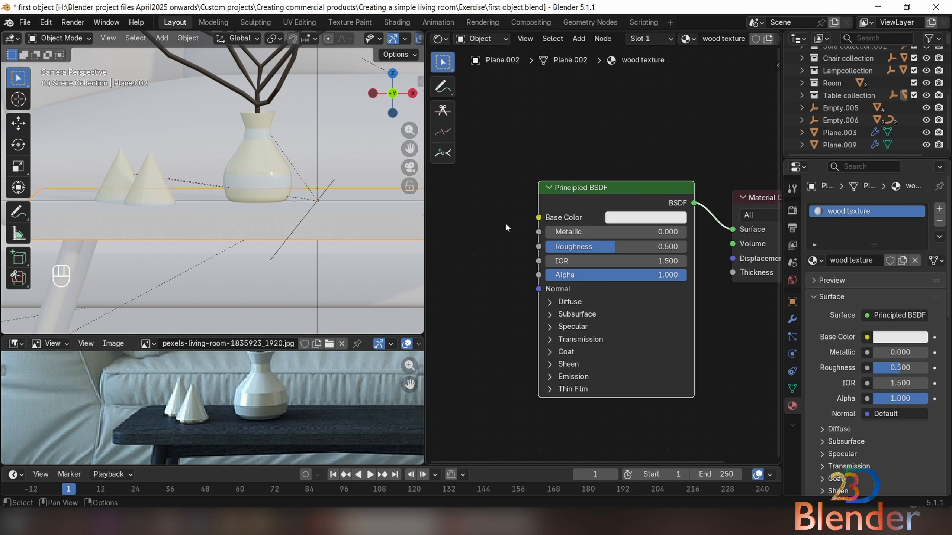
key("shift+a")
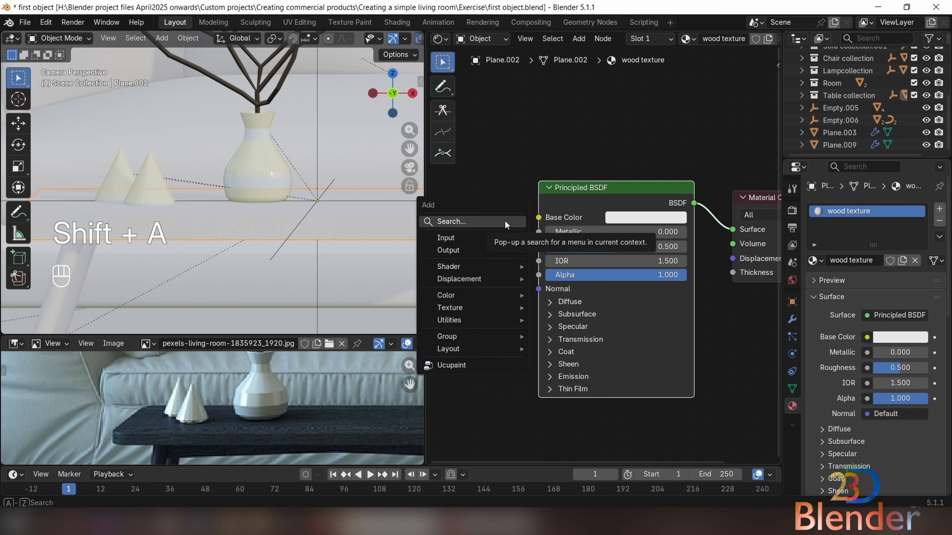
left_click(504, 221)
type("wa")
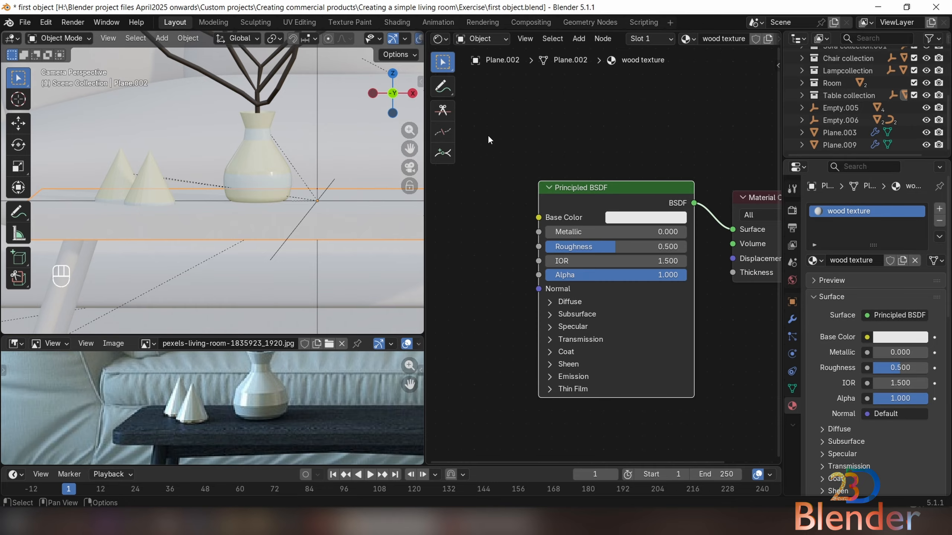
- Add a Wave Texture node well before the Principled BSDF and connect its Color output to Base Color
key("shift+a")
mouse_move(476, 244)
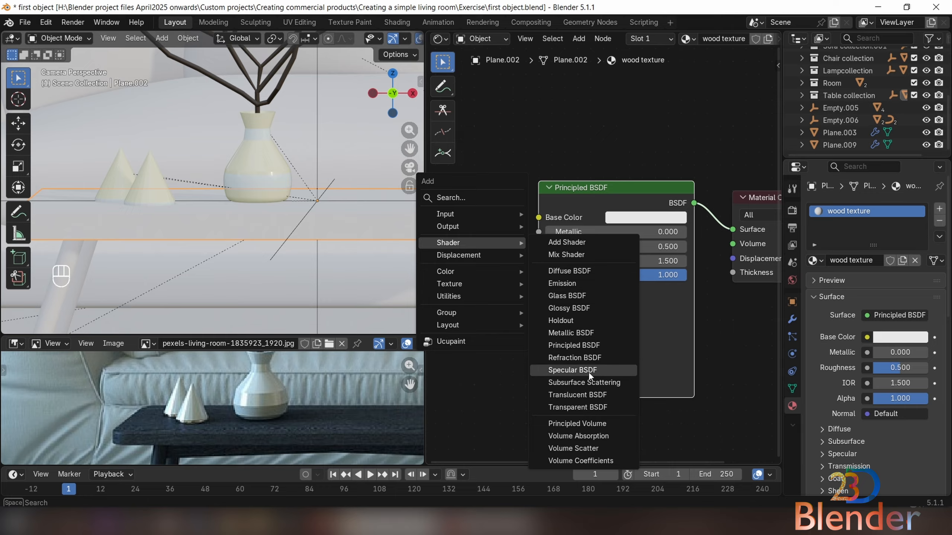
mouse_move(493, 274)
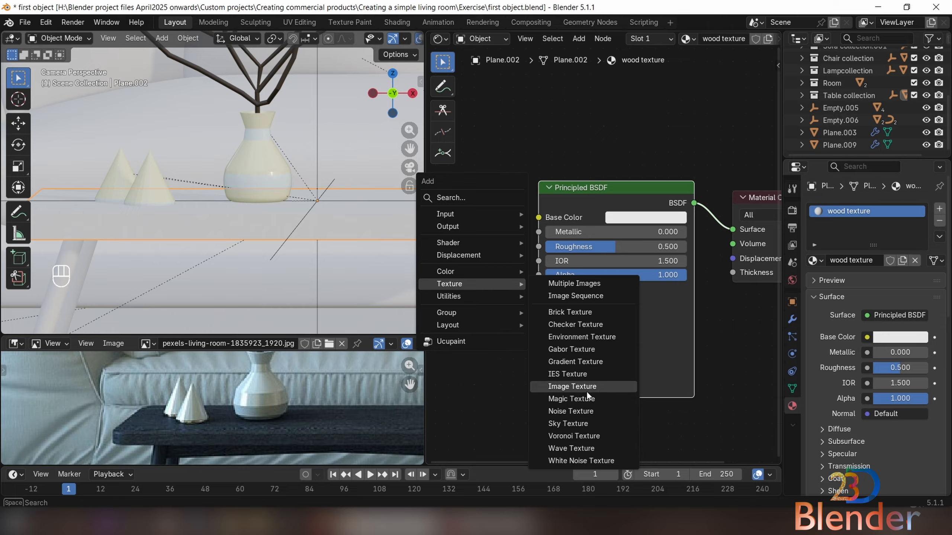
left_click(577, 450)
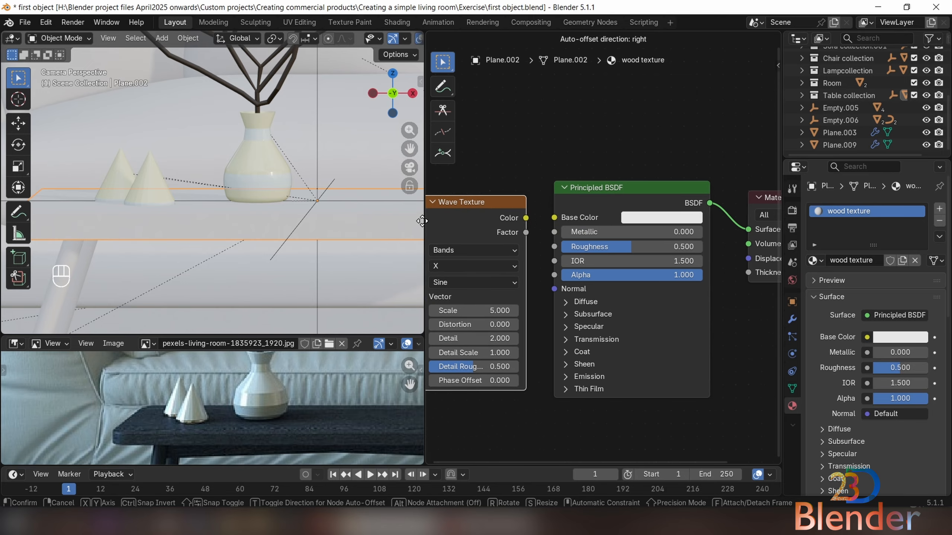
left_click(448, 217)
left_click_drag(555, 215, 617, 210)
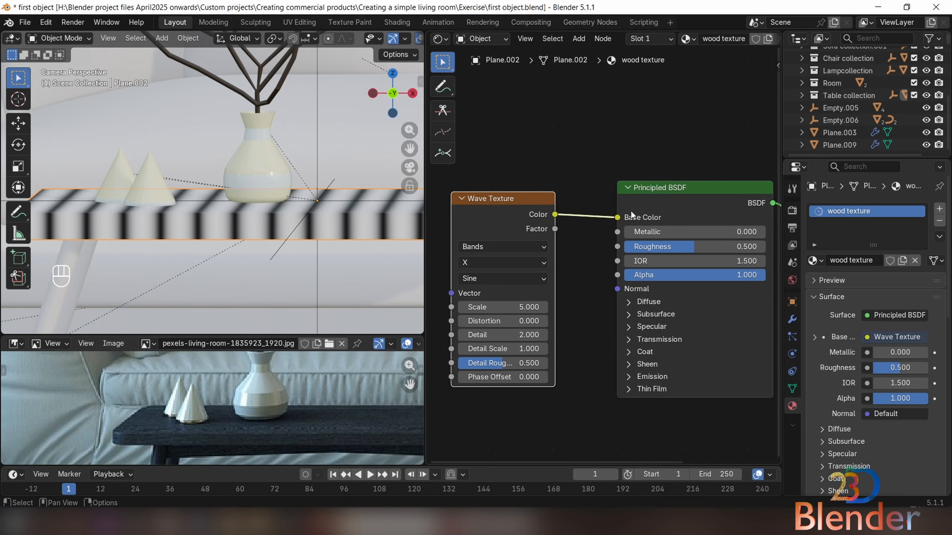
scroll(549, 198, "down", 2)
middle_click_drag(586, 210, 673, 212)
left_click_drag(673, 212, 603, 210)
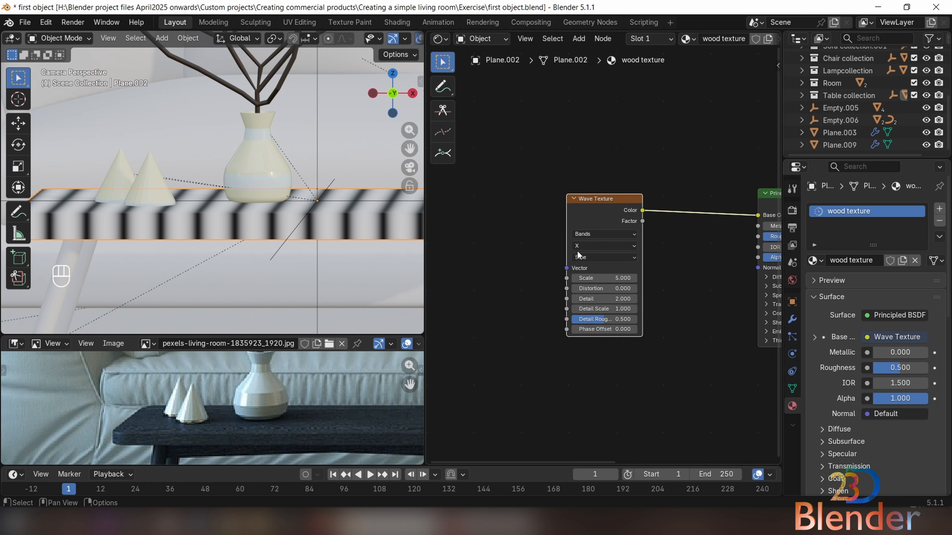
- Set the Wave Texture's bands direction to Y so the stripes run along the tabletop's length
middle_click_drag(642, 211, 546, 217)
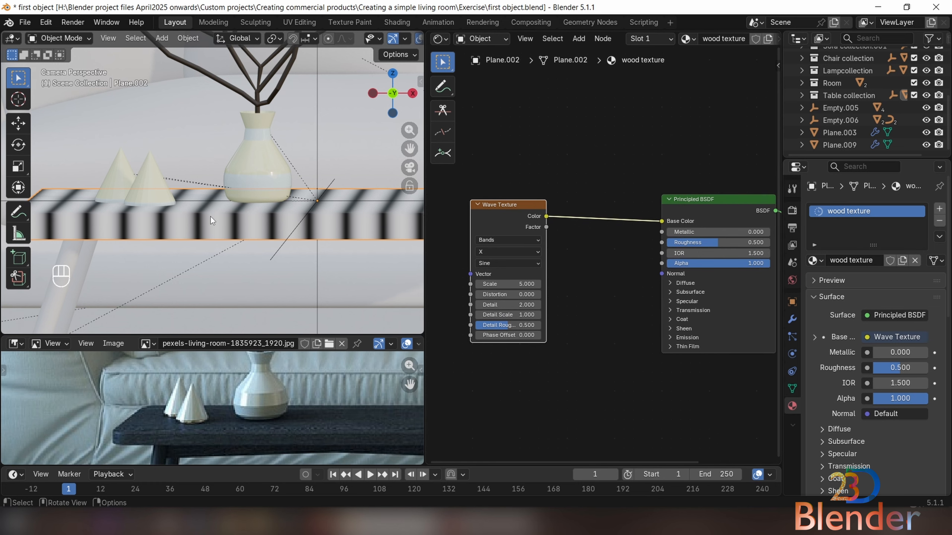
left_click(542, 250)
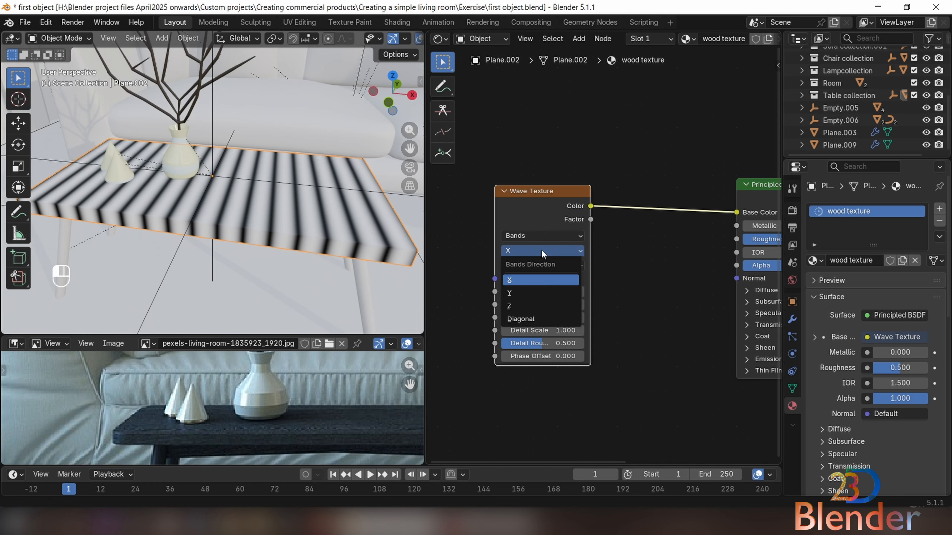
left_click(542, 251)
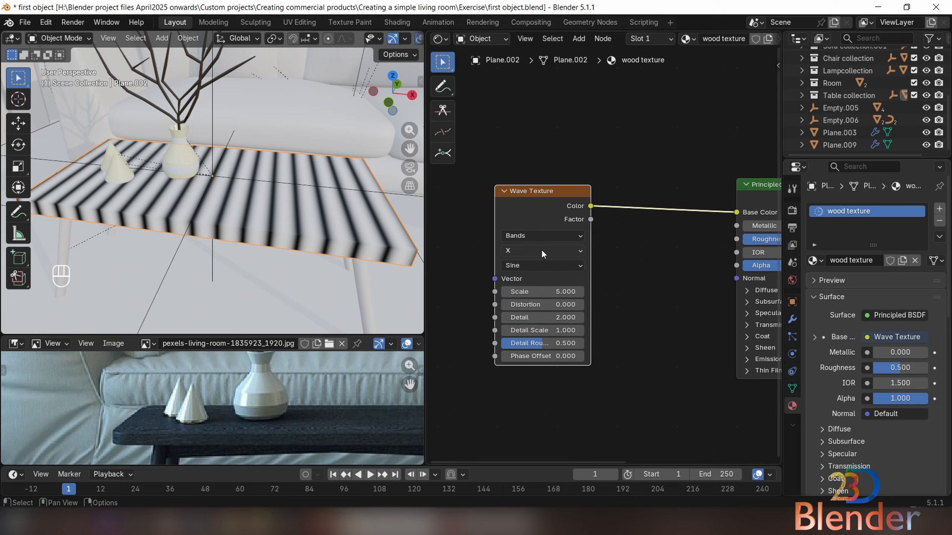
left_click(516, 250)
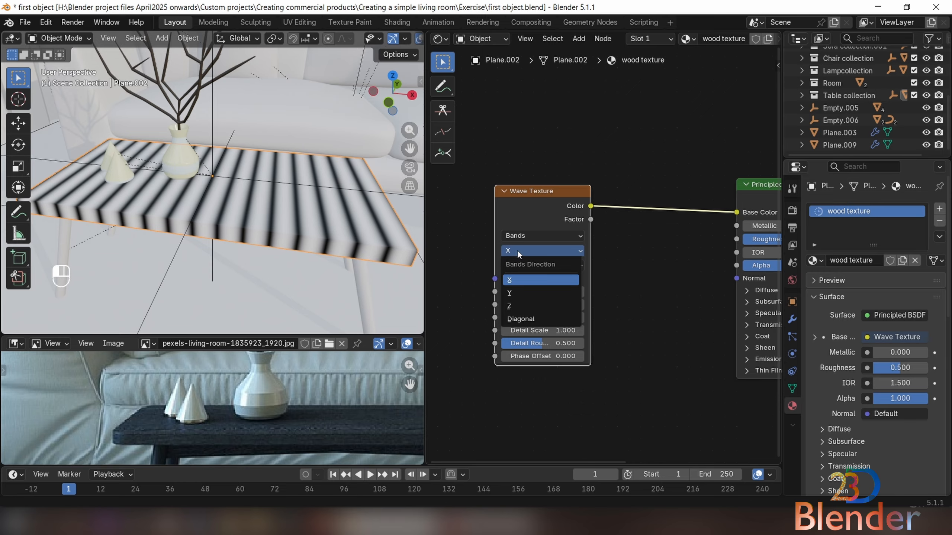
left_click(526, 291)
middle_click_drag(240, 188, 294, 162)
scroll(530, 174, "down", 2)
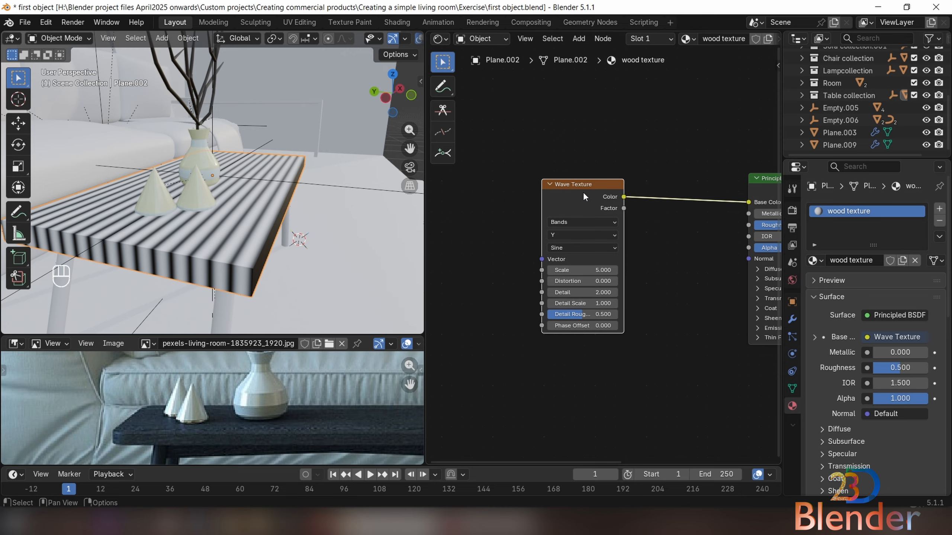
- Add Texture Coordinate and Mapping nodes in front of the Wave Texture using Node Wrangler, with room between Mapping and Wave Texture
key("ctrl+t")
middle_click_drag(583, 192, 609, 170)
left_click_drag(613, 171, 633, 181)
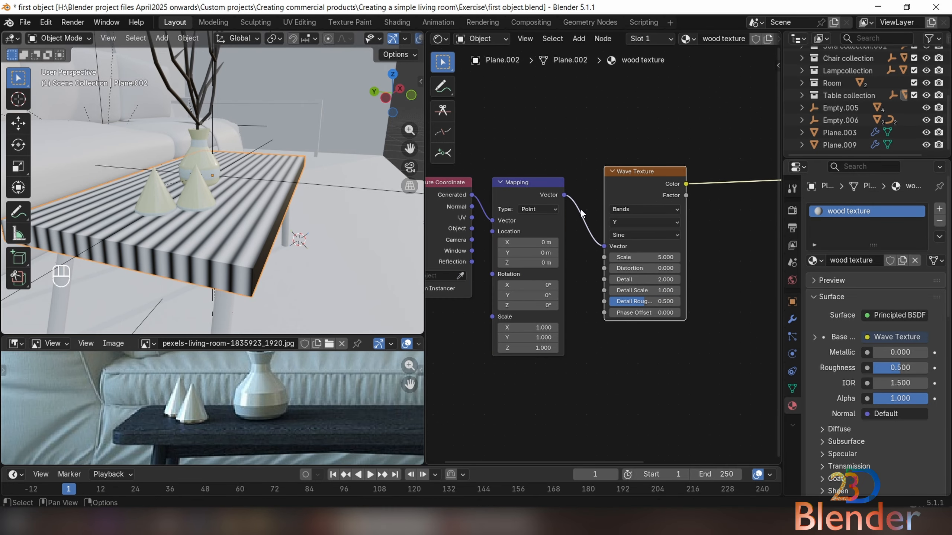
scroll(571, 204, "down", 2)
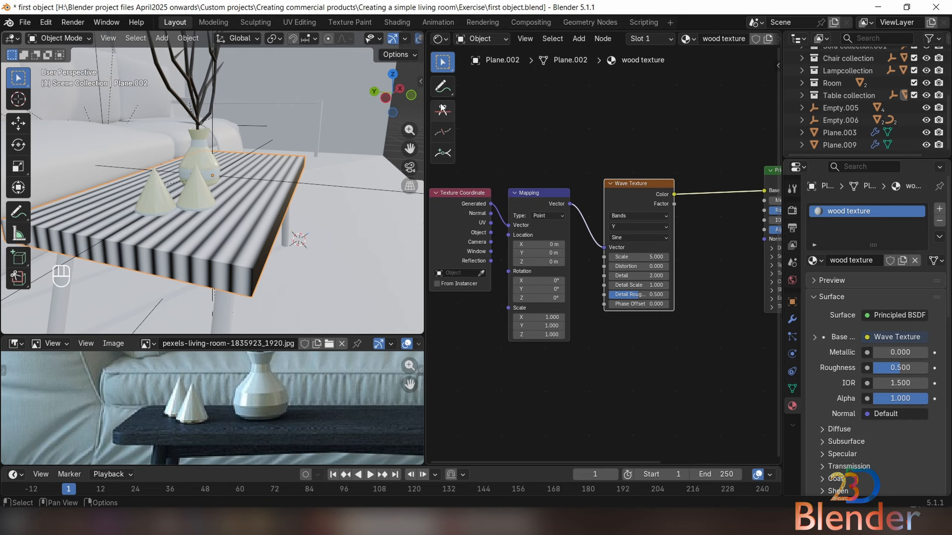
scroll(596, 236, "up", 1)
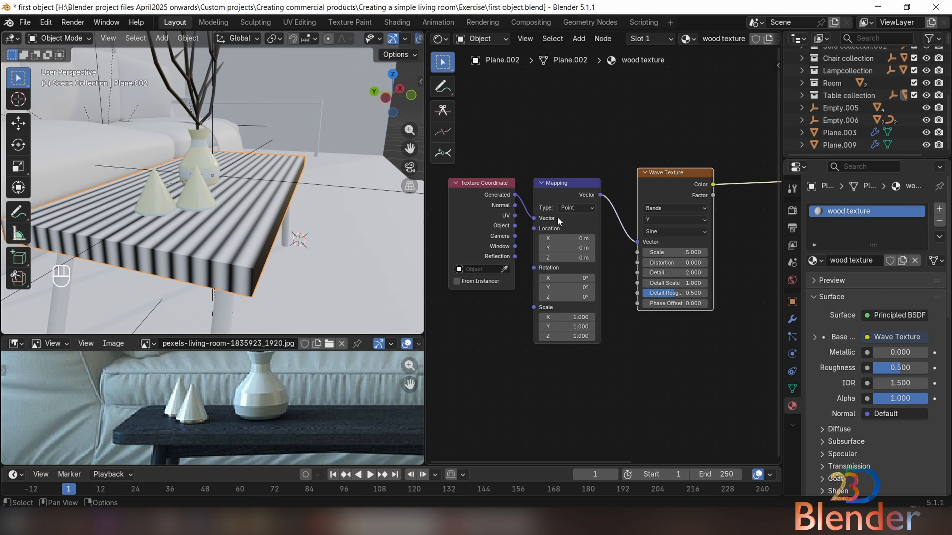
- Try a Mapping X location of 3.2 m, an X rotation of 16.2° and a different X scale on the stripes
left_click_drag(567, 238, 590, 238)
left_click_drag(554, 278, 600, 278)
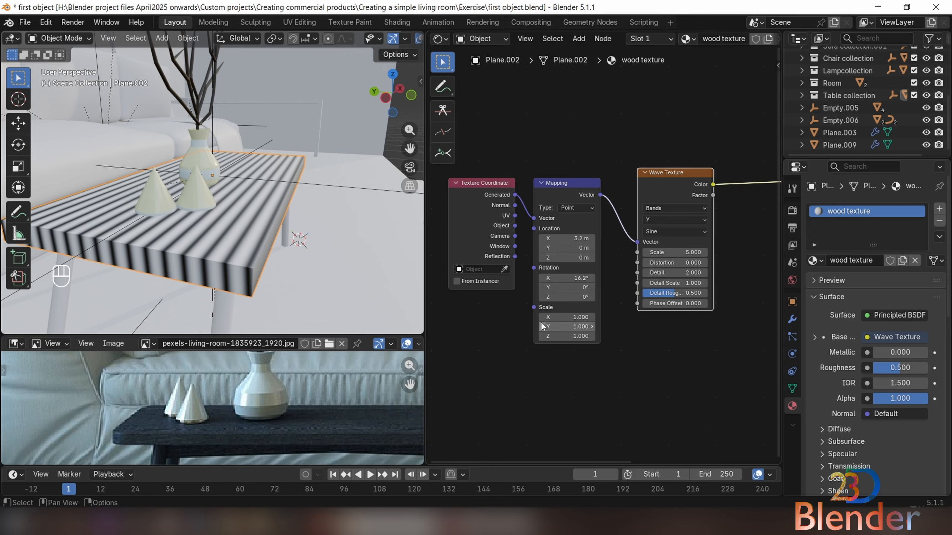
left_click_drag(567, 317, 551, 317)
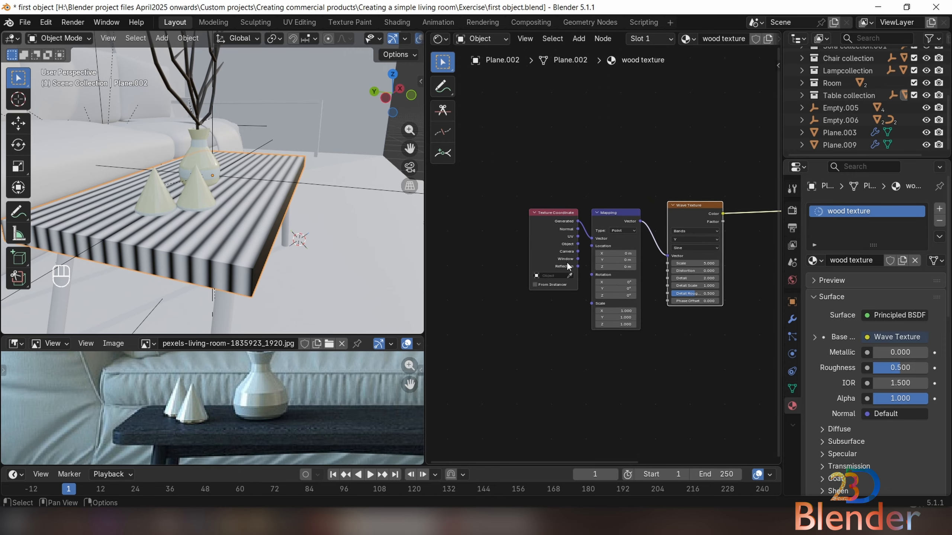
- Move the Texture Coordinate node farther away from the Mapping node
scroll(499, 202, "up", 2)
left_click_drag(499, 189, 454, 203)
scroll(502, 244, "up", 2)
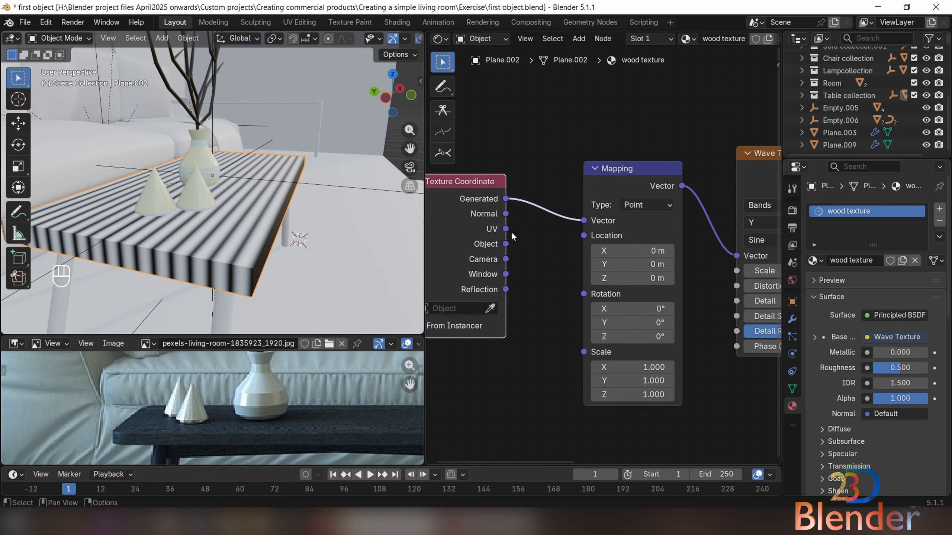
middle_click_drag(449, 215, 481, 214)
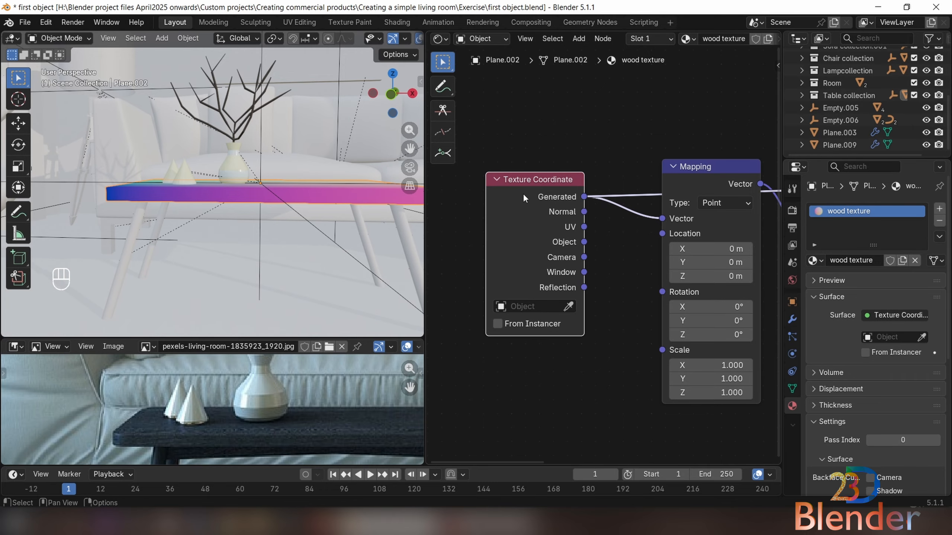
- Preview the Texture Coordinate node's outputs on the tabletop one after another, ending back on Generated
left_click(528, 184, "ctrl+shift")
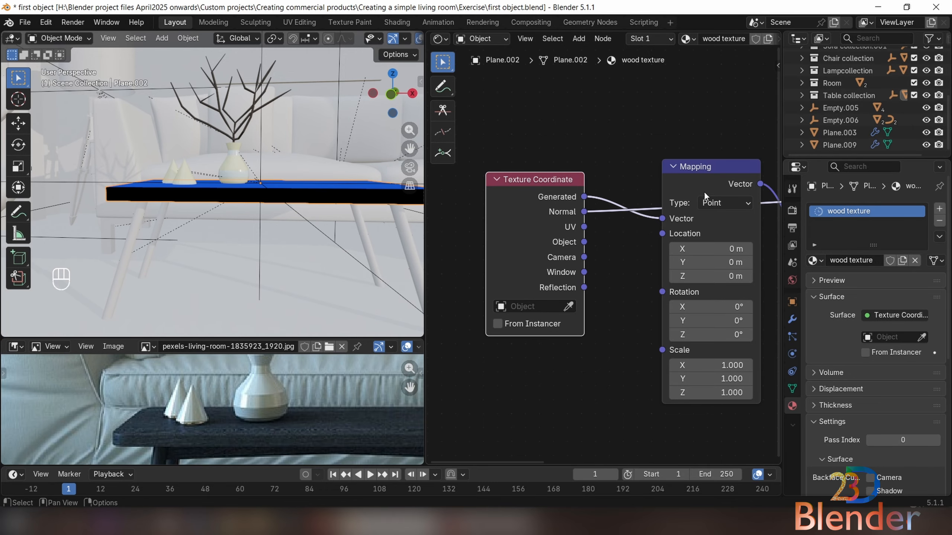
left_click(526, 180, "ctrl+shift")
left_click(522, 187, "ctrl+shift")
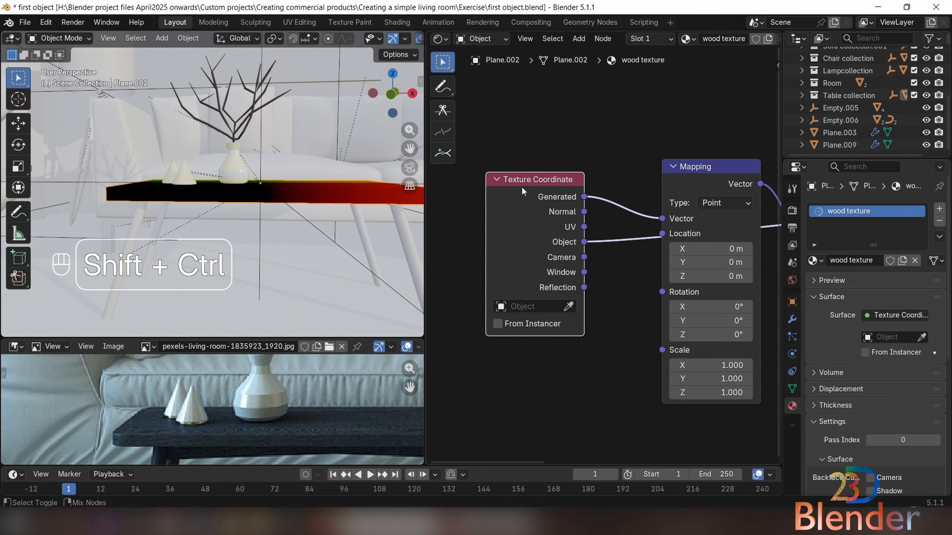
left_click(522, 187, "ctrl+shift")
left_click(522, 186, "ctrl+shift")
left_click(522, 186, "ctrl+shift")
left_click(521, 186, "ctrl+shift")
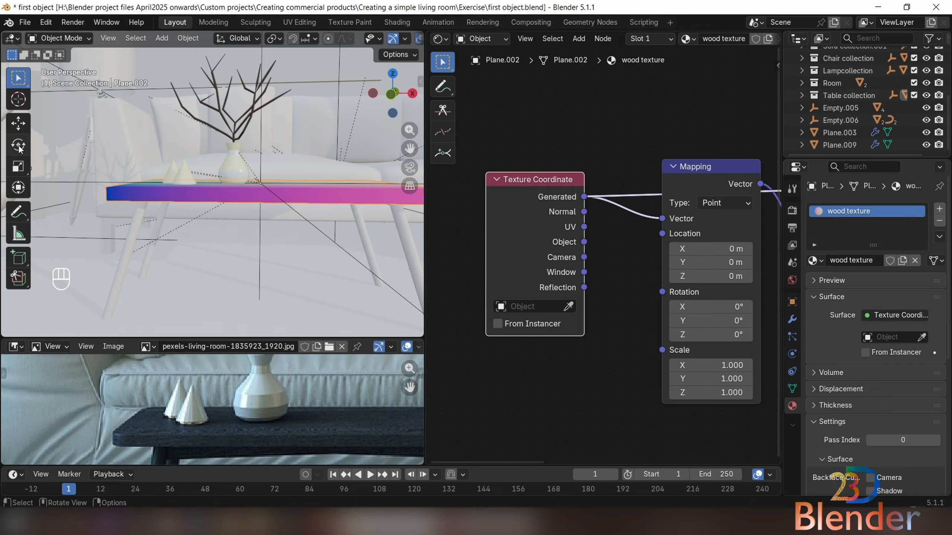
- Annotate the viewport with a freehand bounding box around the tabletop and circles around the box's lower front-left corner
left_click(18, 212)
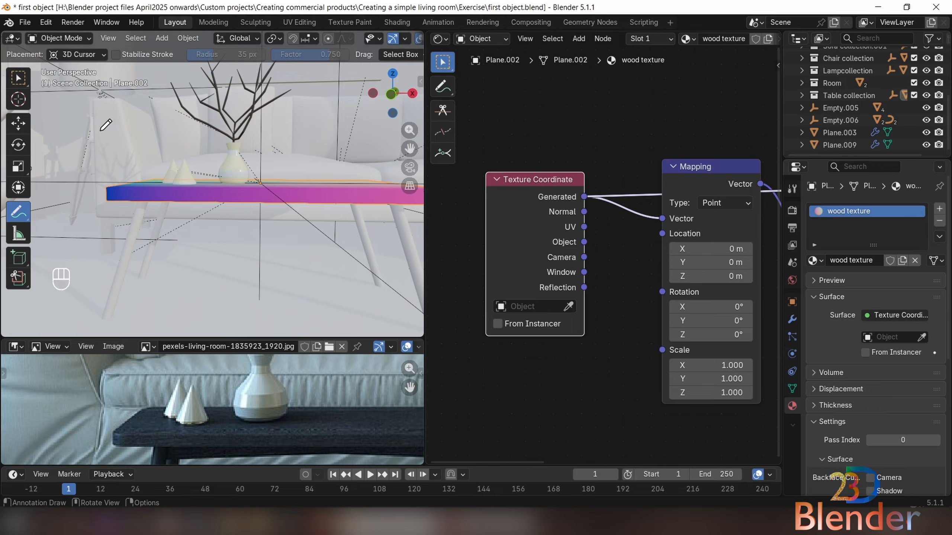
mouse_move(98, 143)
left_mouse_down()
mouse_move(300, 264)
mouse_move(389, 87)
mouse_move(96, 133)
left_mouse_up()
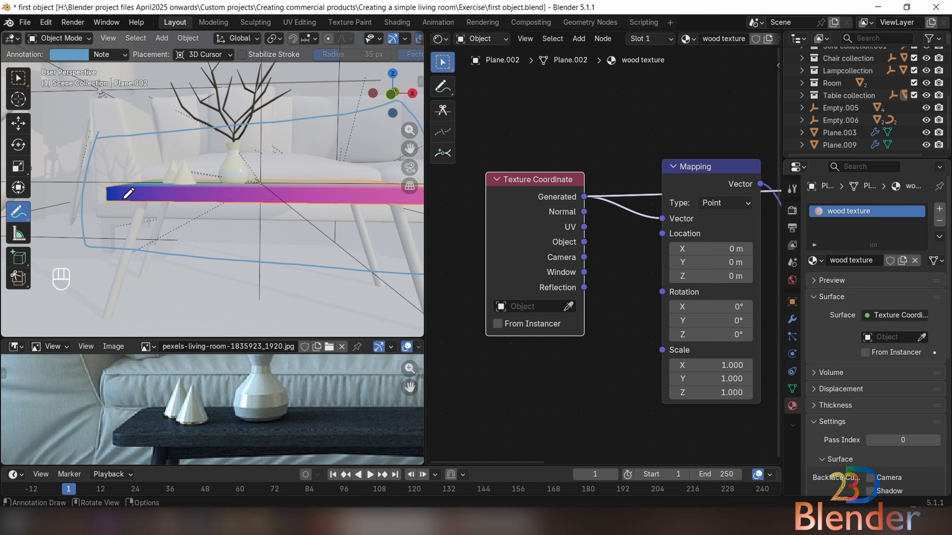
scroll(126, 213, "down", 1)
scroll(121, 219, "down", 1)
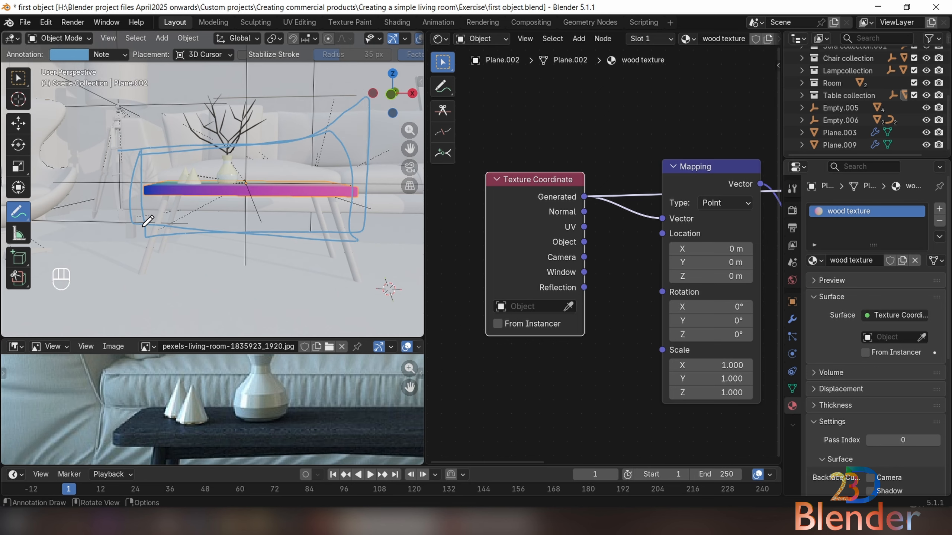
mouse_move(140, 227)
left_mouse_down()
mouse_move(164, 225)
mouse_move(157, 264)
left_mouse_up()
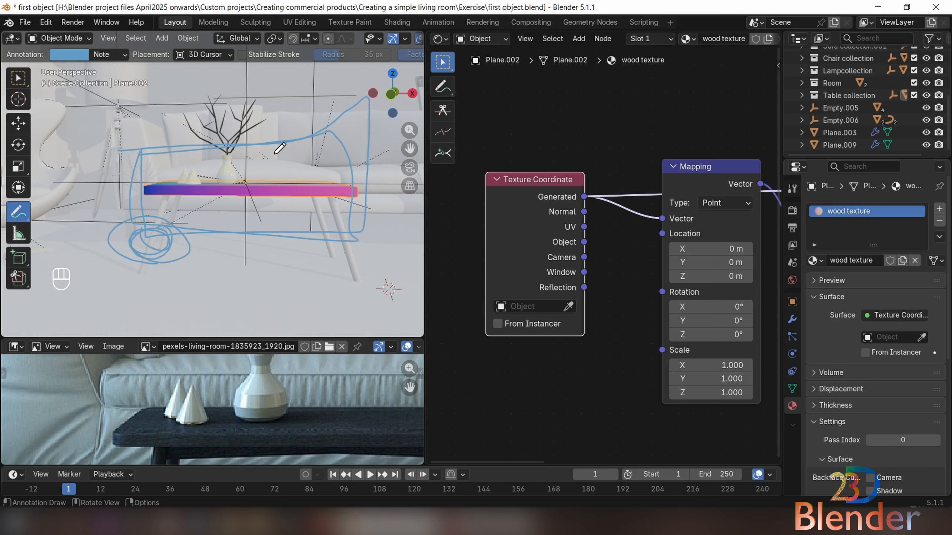
- Trace over the annotated box around the tabletop and set the tabletop's viewport display to Bounds
left_click_drag(165, 230, 343, 124)
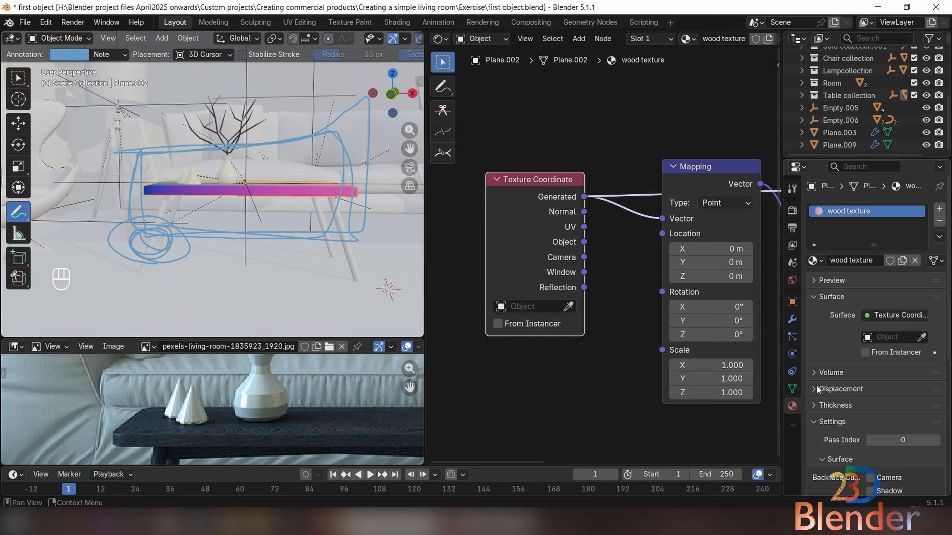
left_click(792, 302)
scroll(843, 368, "down", 5)
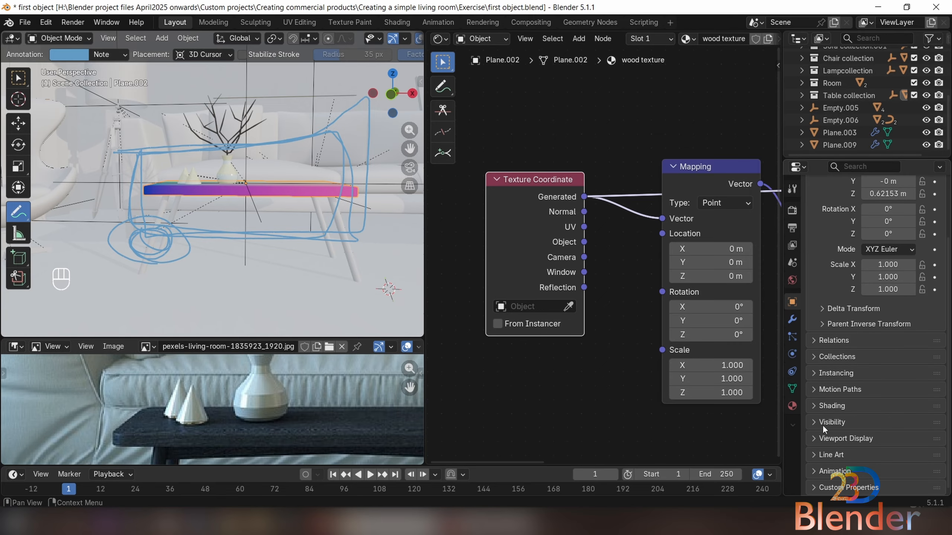
left_click(818, 440)
scroll(858, 407, "down", 5)
left_click(922, 443)
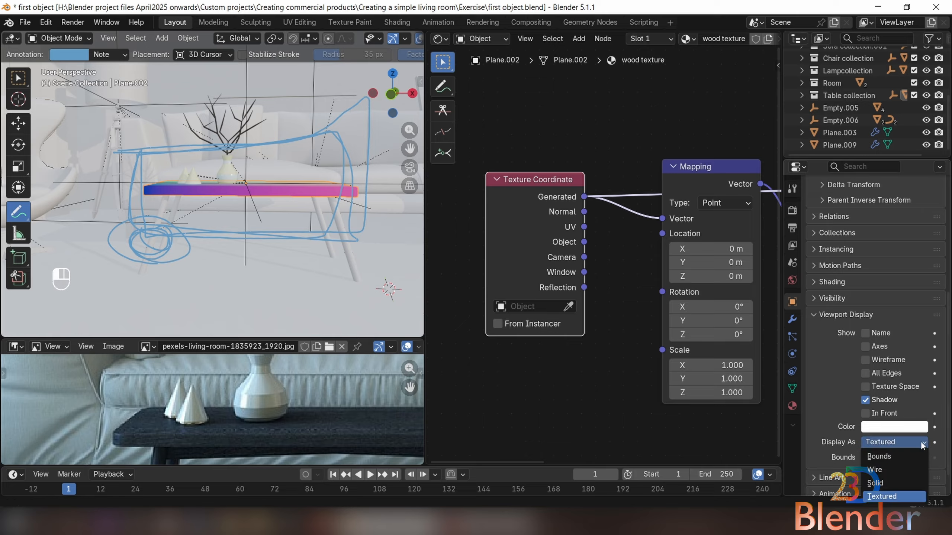
left_click(900, 456)
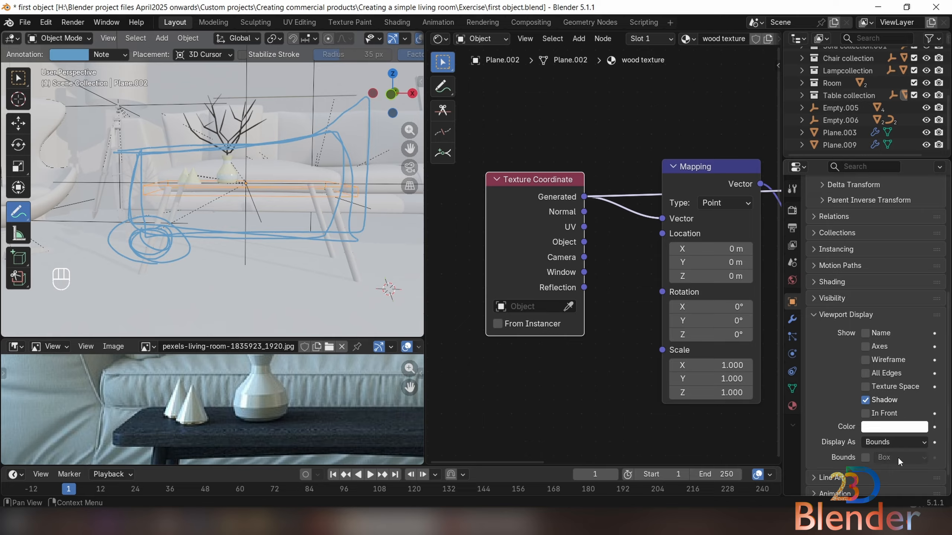
scroll(396, 290, "up", 4)
scroll(142, 198, "down", 1)
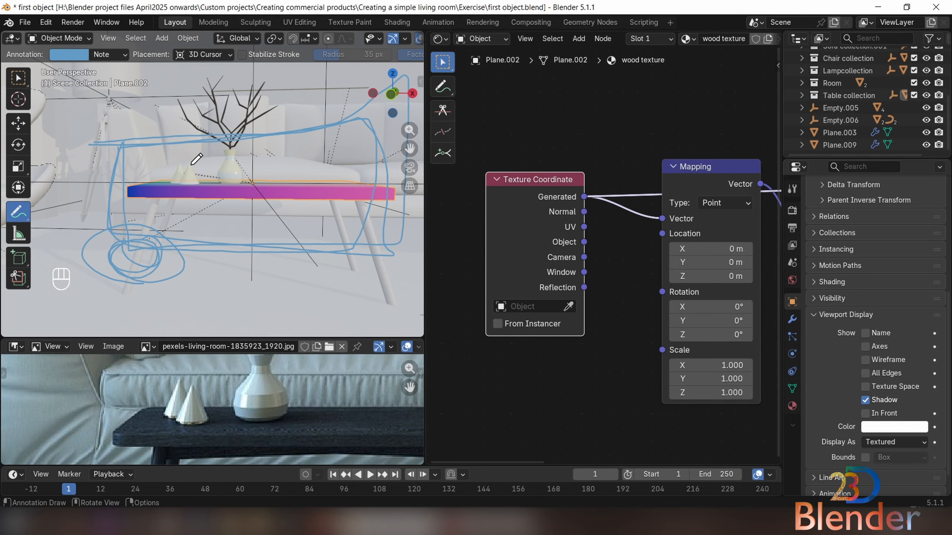
- Remove the viewport's annotation layer and switch back to the Select Box tool
left_click(127, 55)
left_click(194, 106)
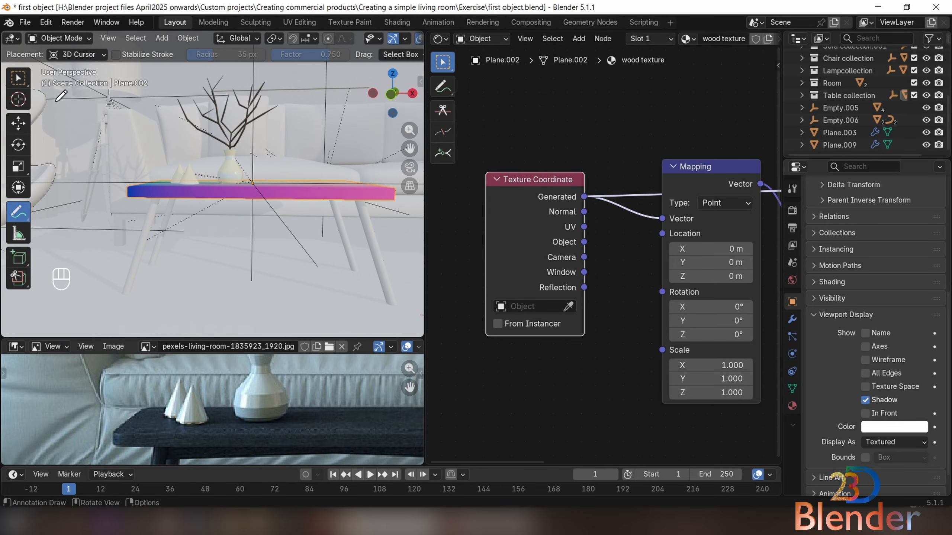
left_click(23, 83)
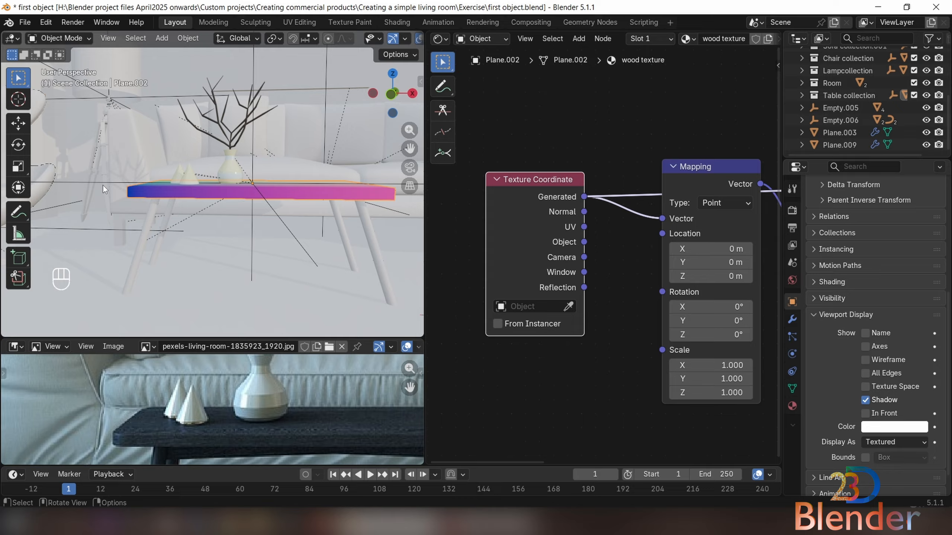
- Mark the tabletop's front-left corner with a freehand annotation from a higher view
middle_click_drag(200, 197, 146, 218)
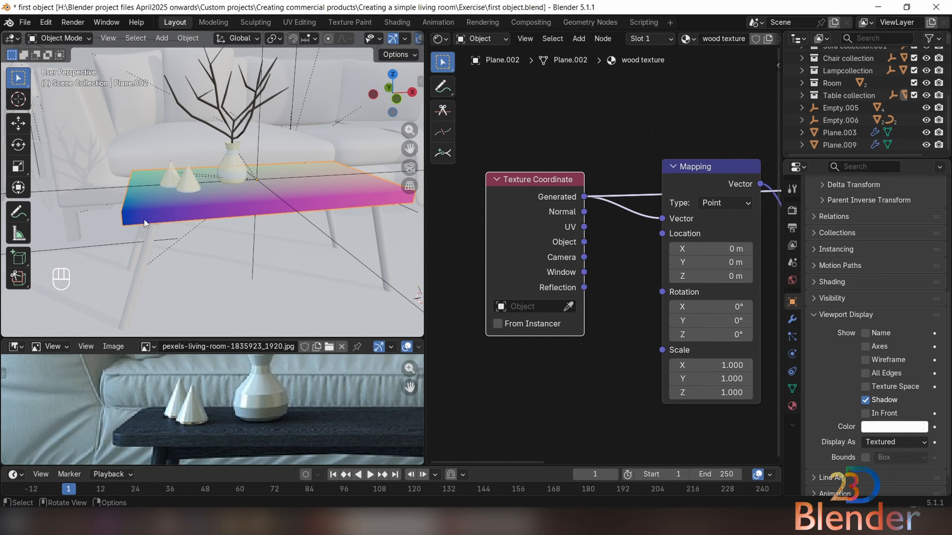
left_click(18, 211)
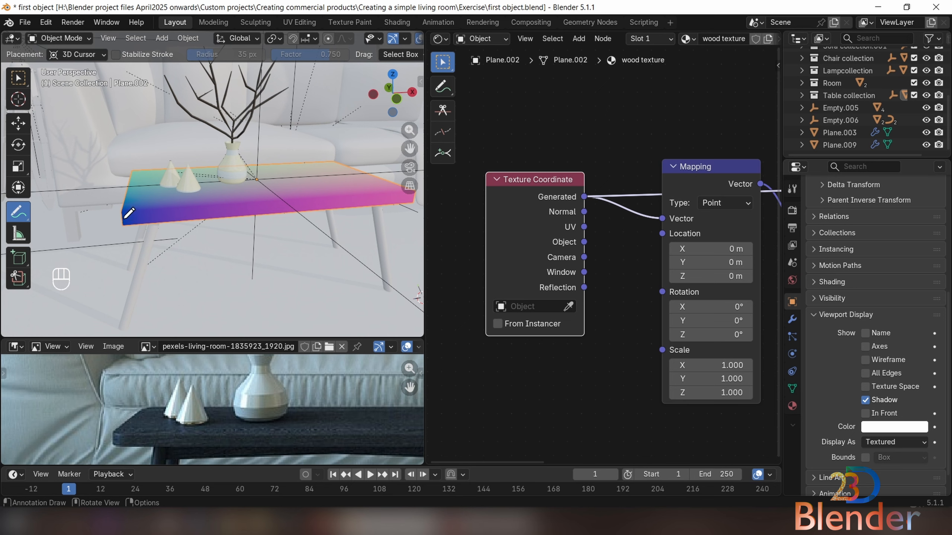
left_click_drag(121, 219, 106, 226)
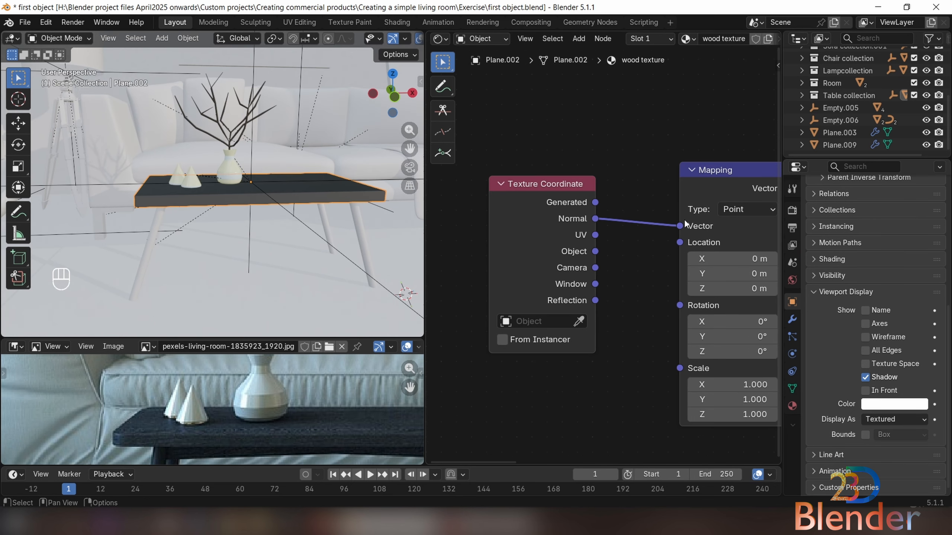
- Connect the Texture Coordinate node's Object output to the Mapping node's Vector input and view the tabletop from above
left_click_drag(595, 235, 668, 227)
left_click(585, 239)
middle_click_drag(272, 183, 212, 222)
- Circle the origin at the tabletop's center with an annotation and remove that annotation layer
left_click(18, 213)
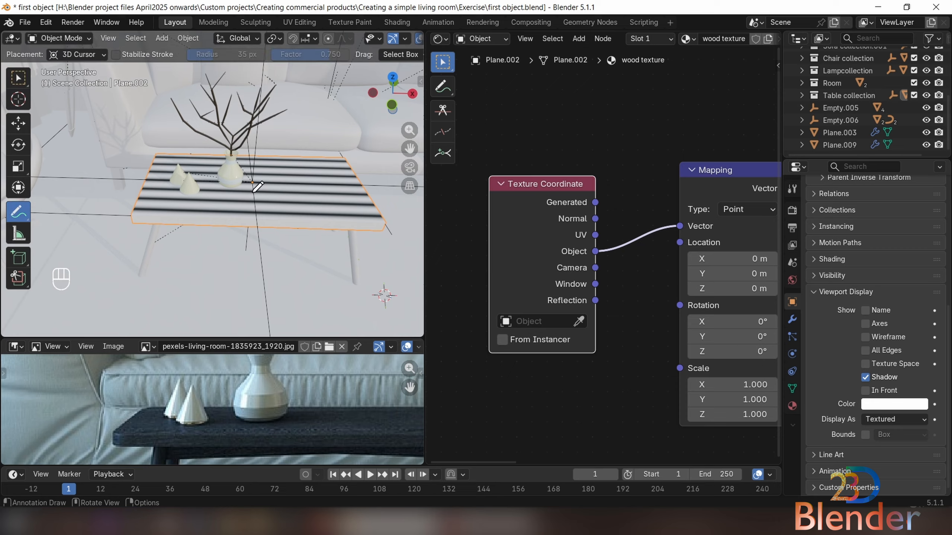
mouse_move(256, 166)
left_mouse_down()
mouse_move(230, 190)
mouse_move(257, 169)
left_mouse_up()
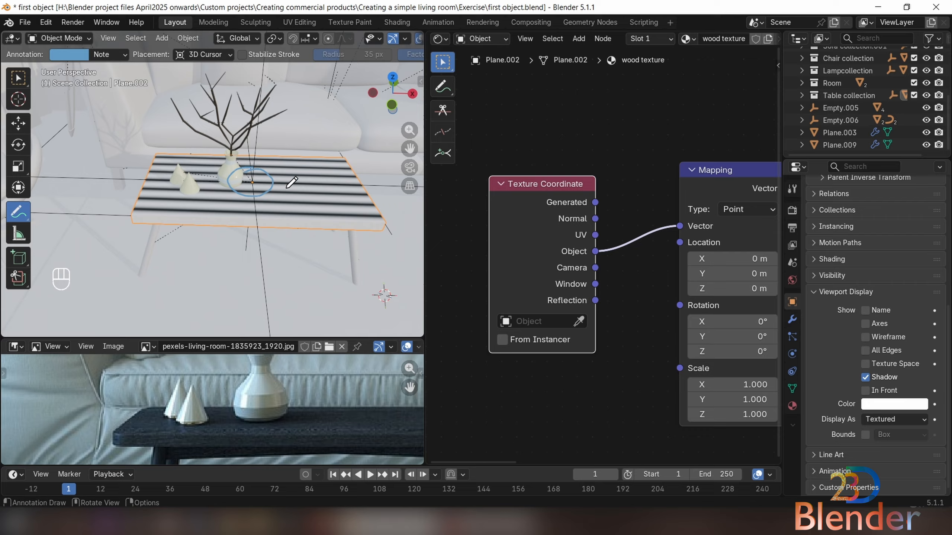
left_click(109, 55)
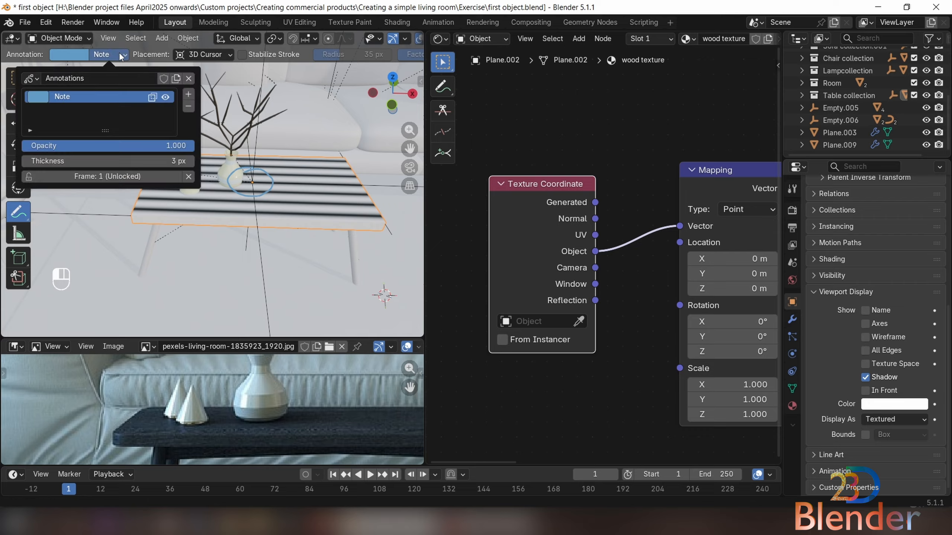
left_click(189, 108)
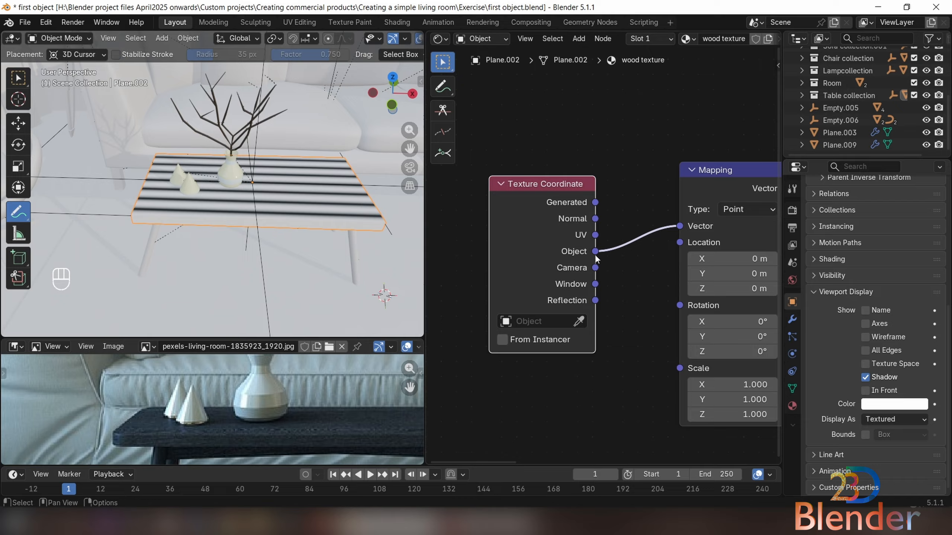
- Compare the Generated and Object outputs on the Mapping node, circling the tabletop's front-left corner and its center
key("ctrl+z")
mouse_move(595, 203)
left_mouse_down()
mouse_move(619, 202)
mouse_move(663, 231)
mouse_move(678, 227)
left_mouse_up()
mouse_move(148, 216)
left_mouse_down()
mouse_move(135, 205)
mouse_move(132, 232)
left_mouse_up()
left_click_drag(594, 251, 678, 226)
mouse_move(231, 182)
left_mouse_down()
mouse_move(239, 164)
mouse_move(245, 171)
left_mouse_up()
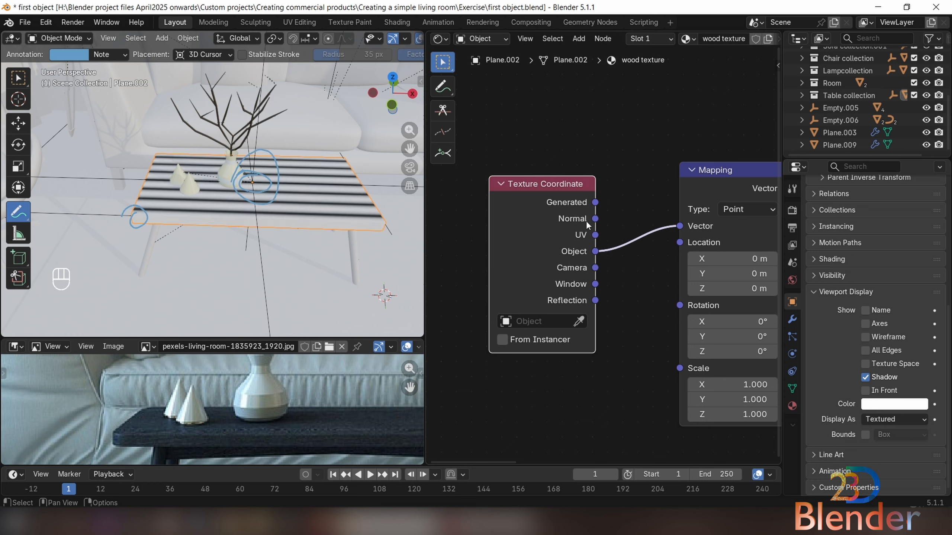
- Connect the Texture Coordinate node's UV output to the Mapping node's Vector input and clear the annotations
left_click_drag(595, 219, 642, 208)
key("Escape")
left_click_drag(596, 235, 678, 226)
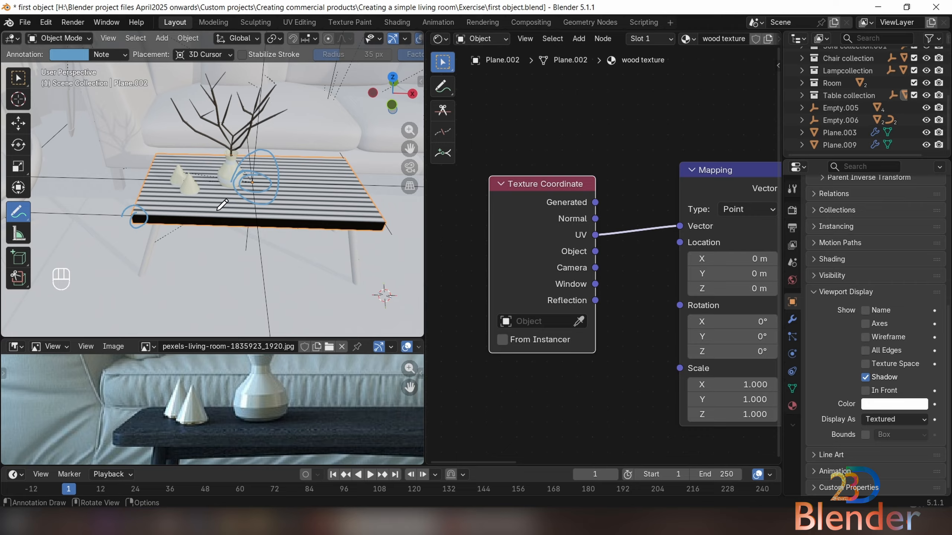
left_click(108, 54)
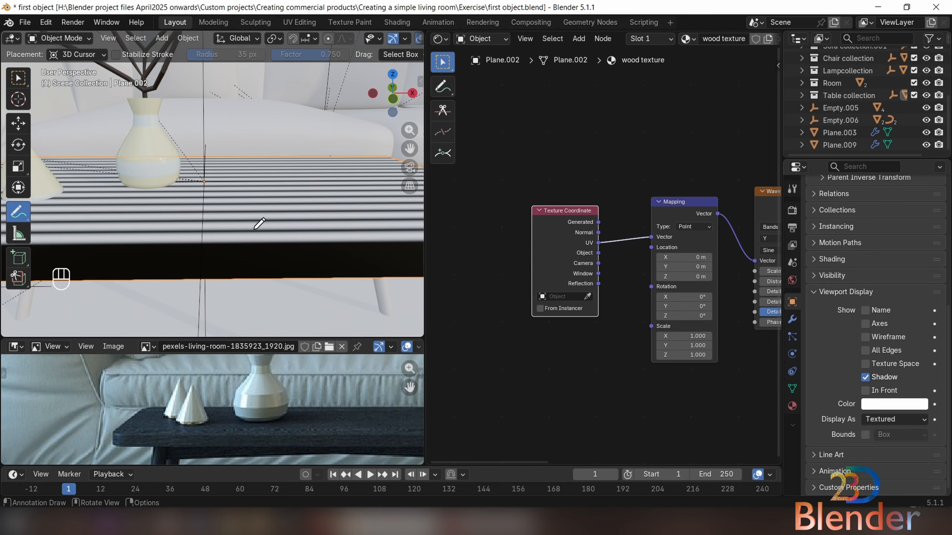
- Move the connected texture nodes away from the Principled BSDF to make room for another node
scroll(285, 225, "down", 4)
middle_click_drag(267, 216, 267, 197)
scroll(599, 238, "down", 3)
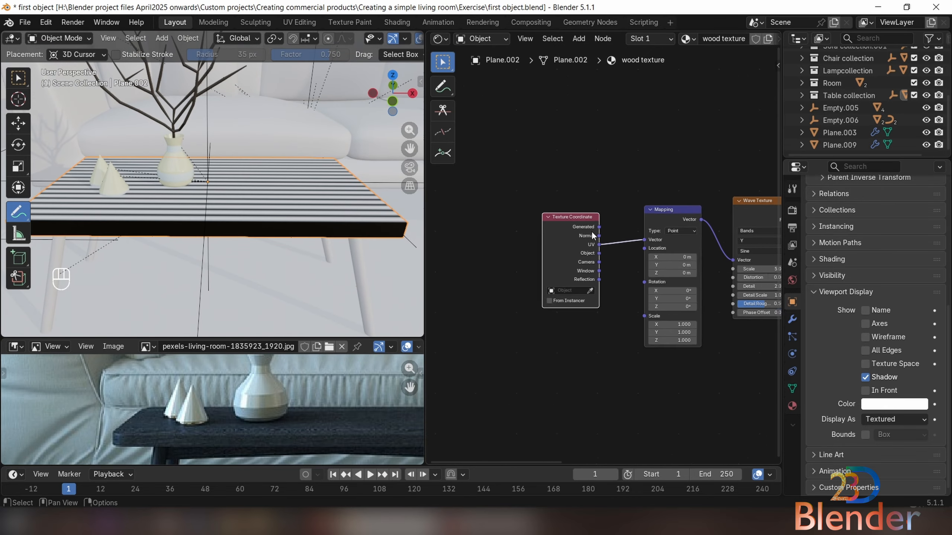
middle_click_drag(618, 229, 478, 232)
scroll(593, 221, "down", 2)
left_click_drag(451, 183, 623, 276)
left_click_drag(595, 221, 498, 217)
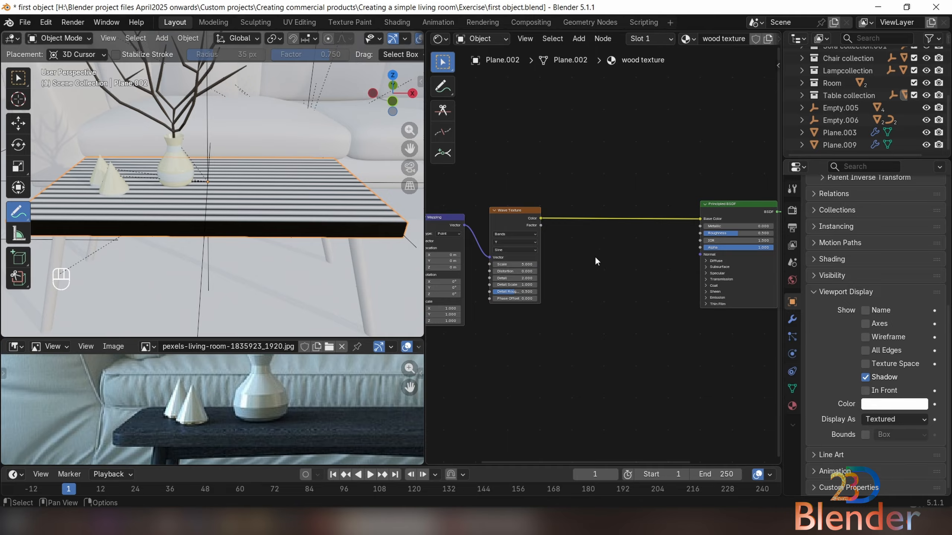
- Insert a Color Ramp node between the Wave Texture's Color output and the Principled BSDF's Base Color
key("shift+a")
key("shift+a")
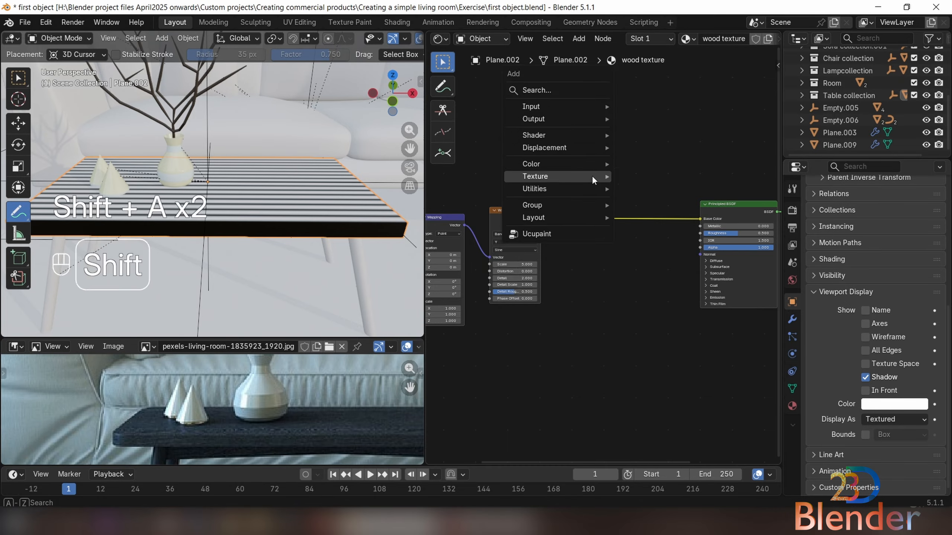
left_click(561, 90)
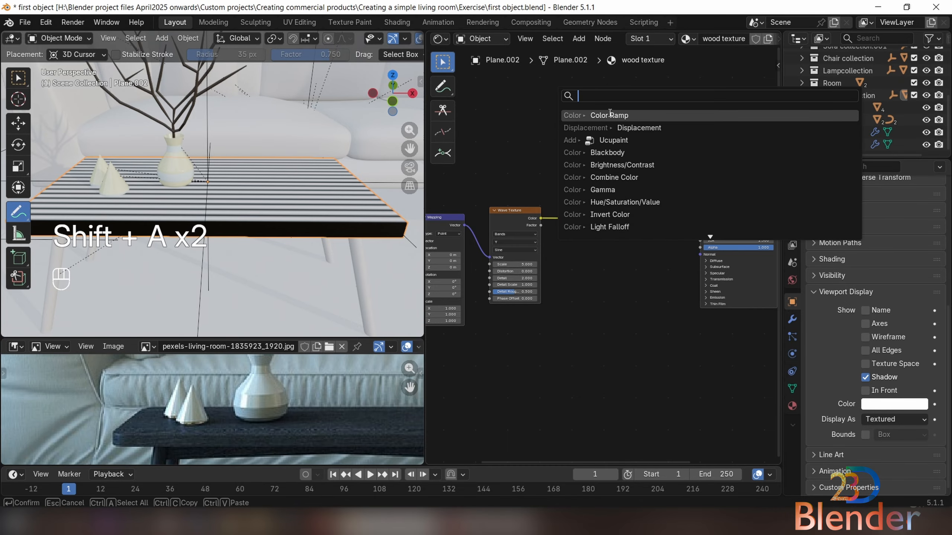
type("colo")
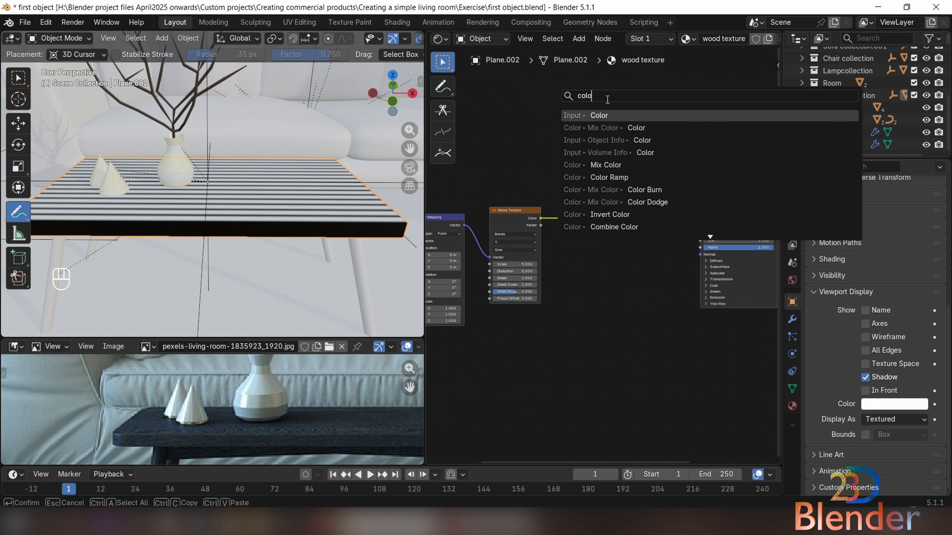
type("r ra")
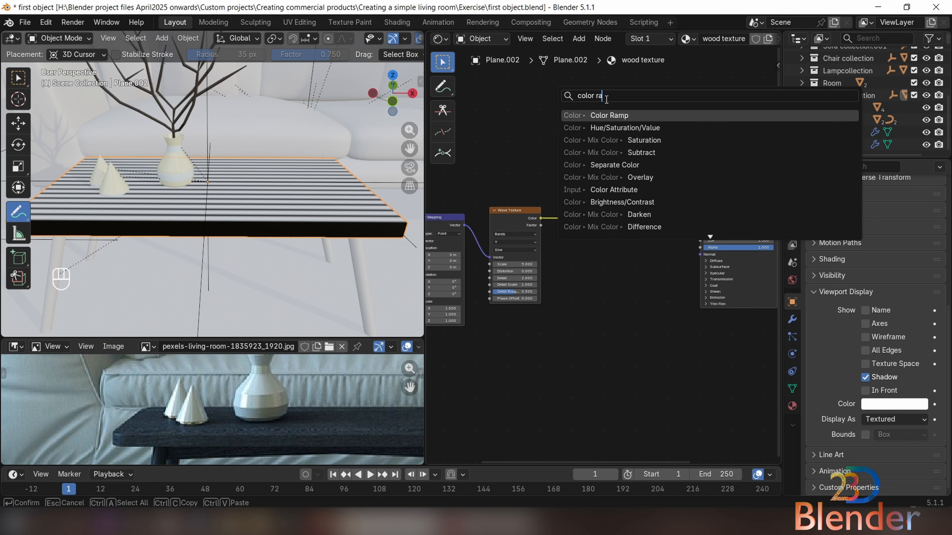
left_click(625, 116)
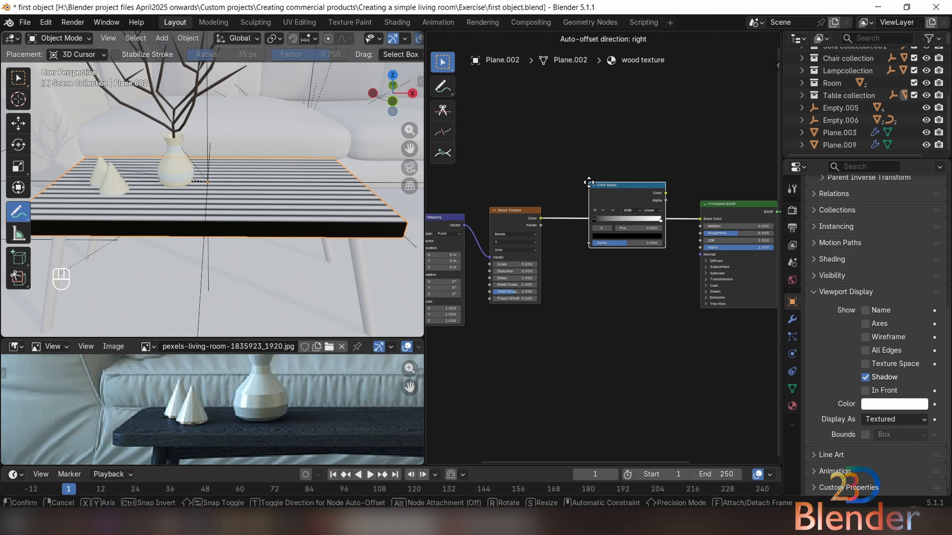
left_click(601, 233)
- Try the Color Ramp's black stop at position 0.862, near the white stop, to widen the dark stripes
scroll(601, 231, "up", 3)
scroll(302, 218, "up", 3)
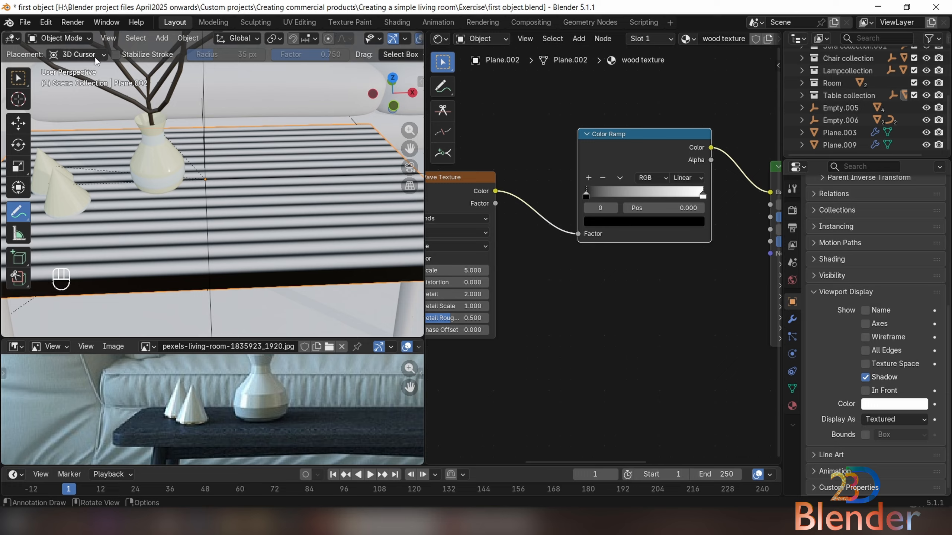
left_click(26, 86)
scroll(258, 203, "down", 3)
middle_click_drag(249, 205, 246, 189)
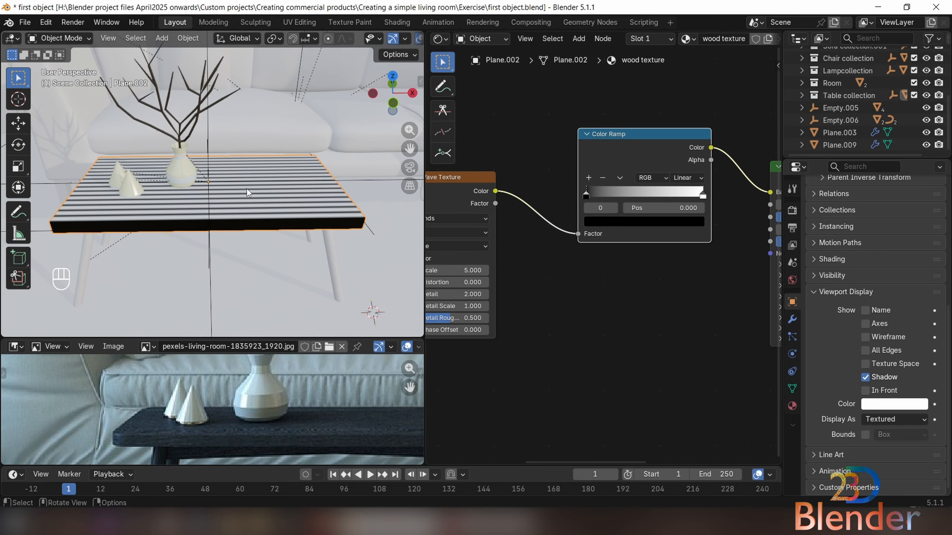
scroll(617, 194, "up", 2)
middle_click_drag(598, 171, 528, 260)
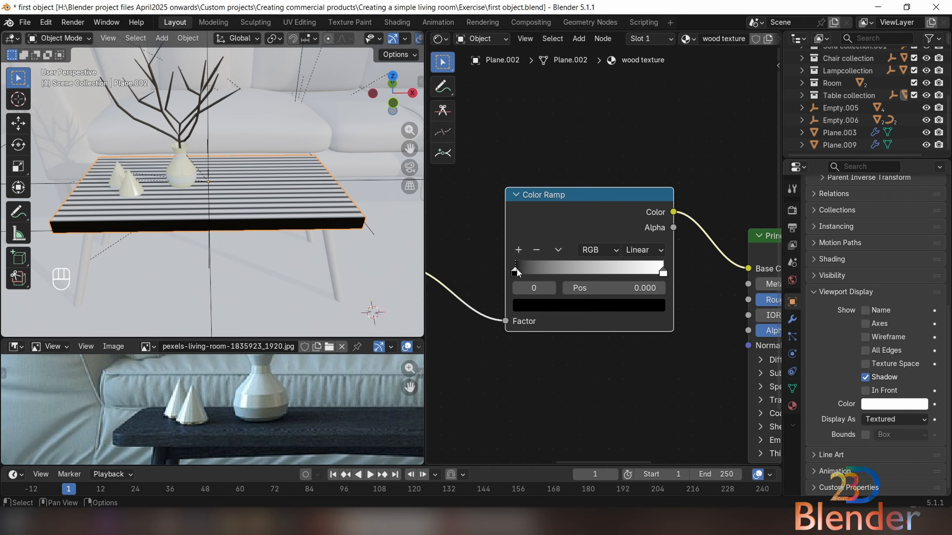
left_click_drag(517, 268, 562, 266)
mouse_move(663, 269)
left_mouse_down()
mouse_move(600, 263)
mouse_move(669, 264)
left_mouse_up()
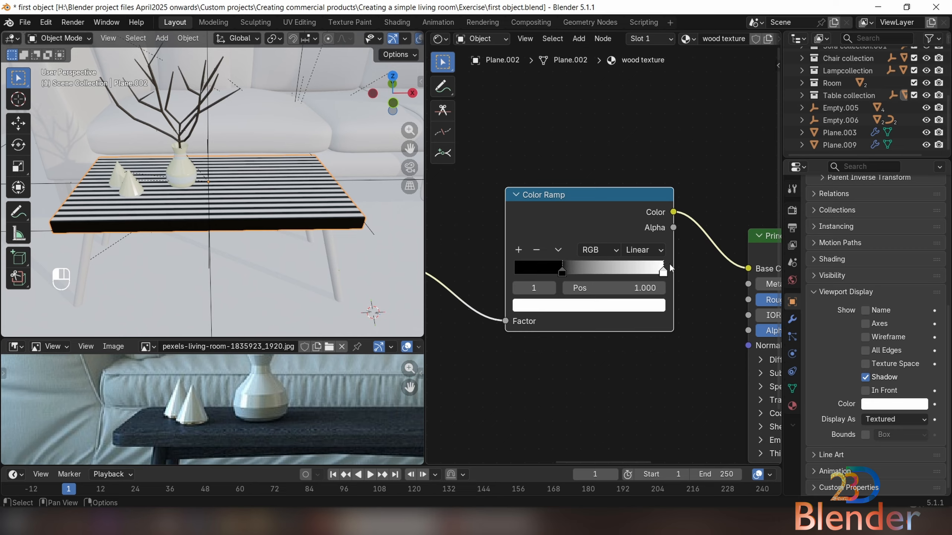
left_click_drag(562, 269, 646, 271)
scroll(281, 248, "up", 4)
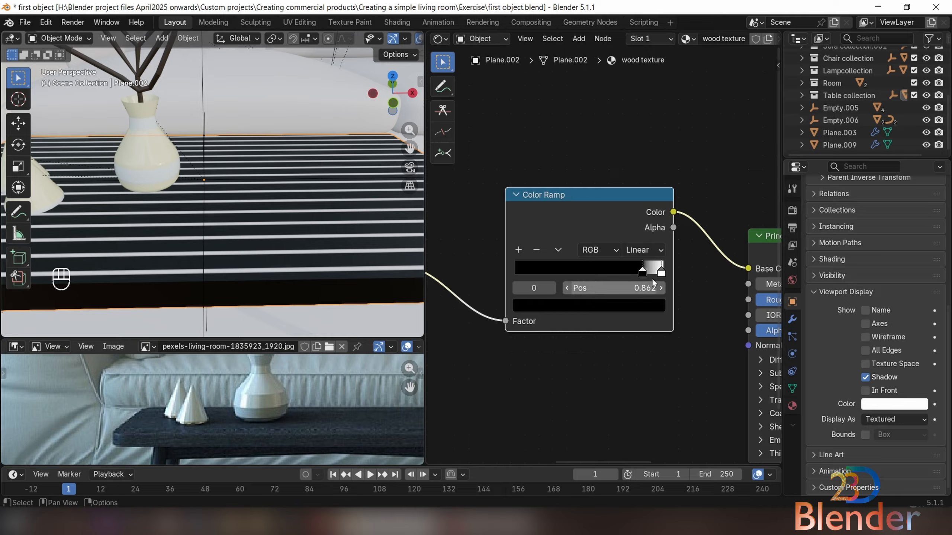
- Place the Color Ramp's black stop at 0.095 and the white stop close beside it for thin dark lines
left_click_drag(642, 270, 484, 277)
left_click_drag(666, 269, 571, 271)
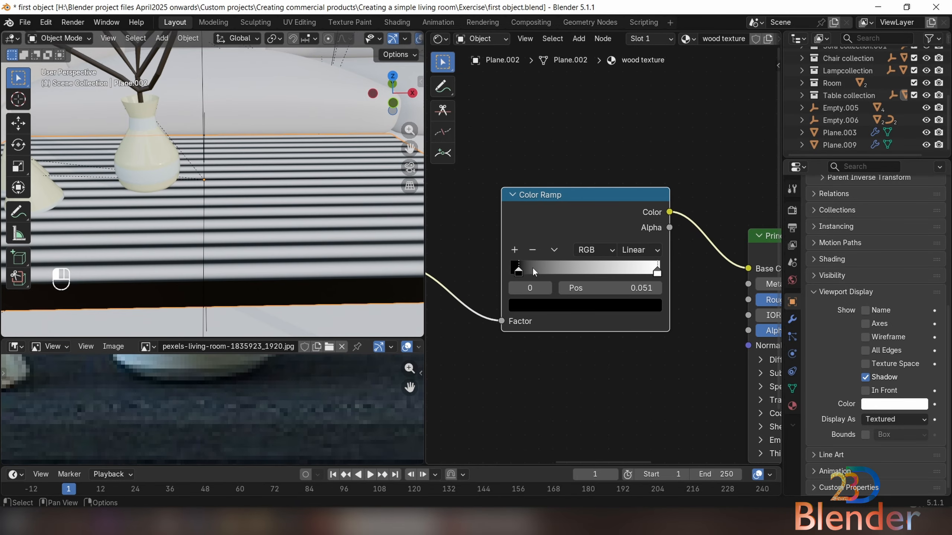
mouse_move(534, 271)
left_mouse_down()
mouse_move(564, 267)
mouse_move(541, 269)
left_mouse_up()
mouse_move(658, 271)
left_mouse_down()
mouse_move(505, 266)
mouse_move(519, 270)
left_mouse_up()
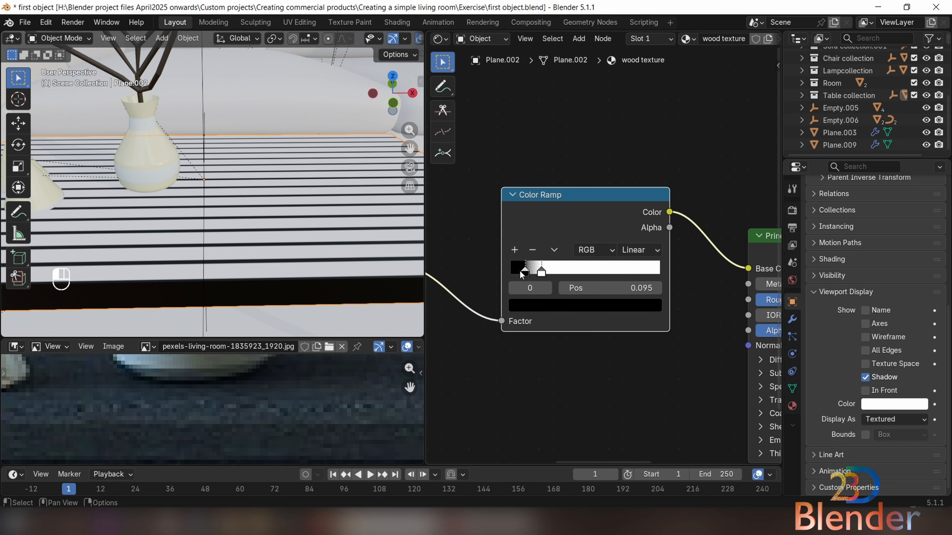
- Recolor the Color Ramp's black stop with the dark color sampled from the tabletop in the reference image
scroll(583, 273, "down", 5)
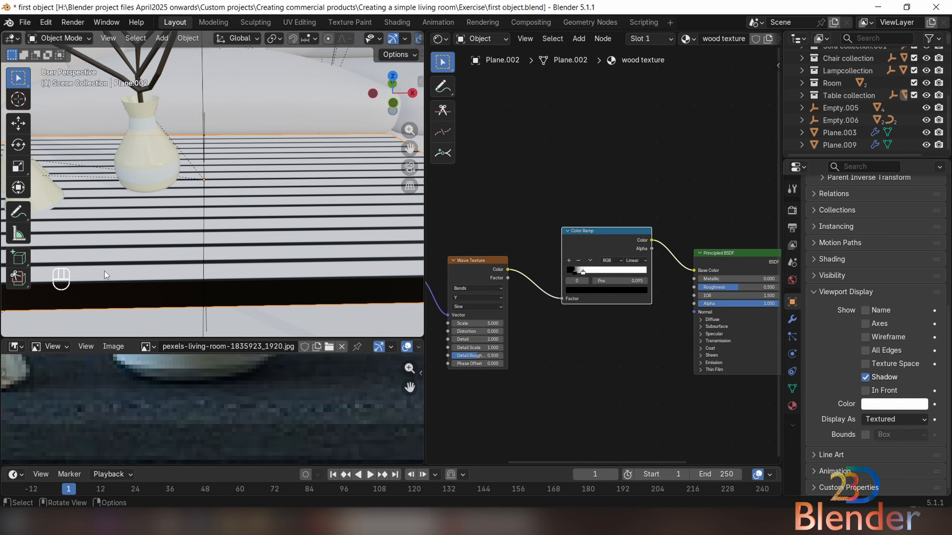
scroll(230, 378, "down", 3)
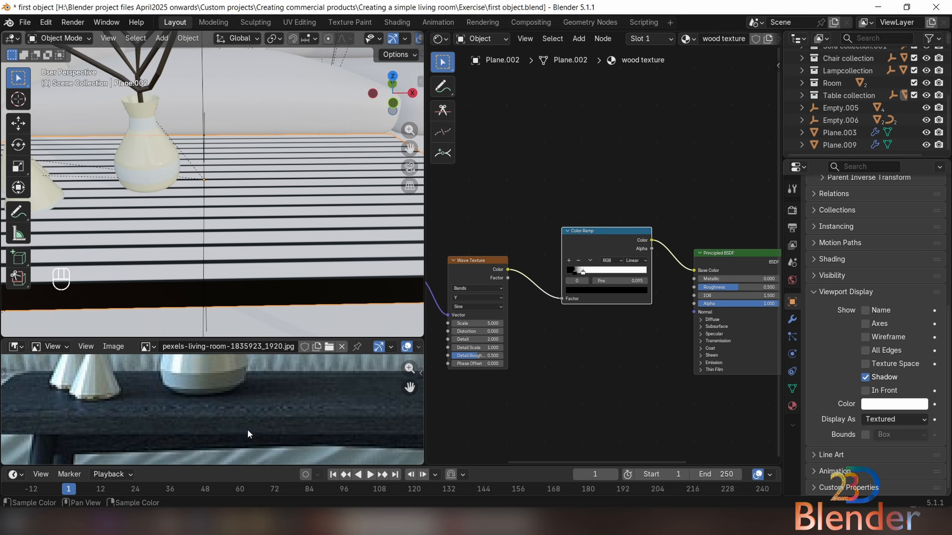
scroll(584, 291, "up", 2)
scroll(567, 292, "up", 1)
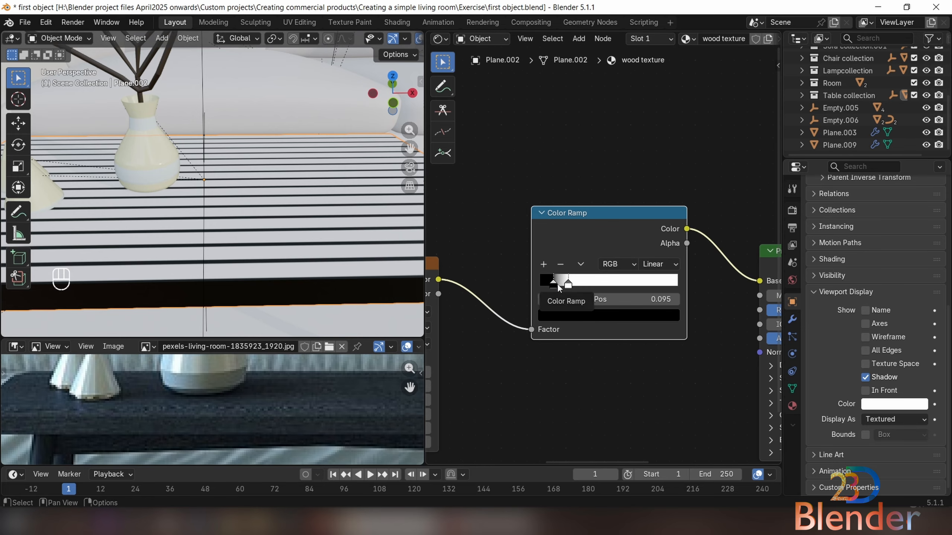
left_click(555, 316)
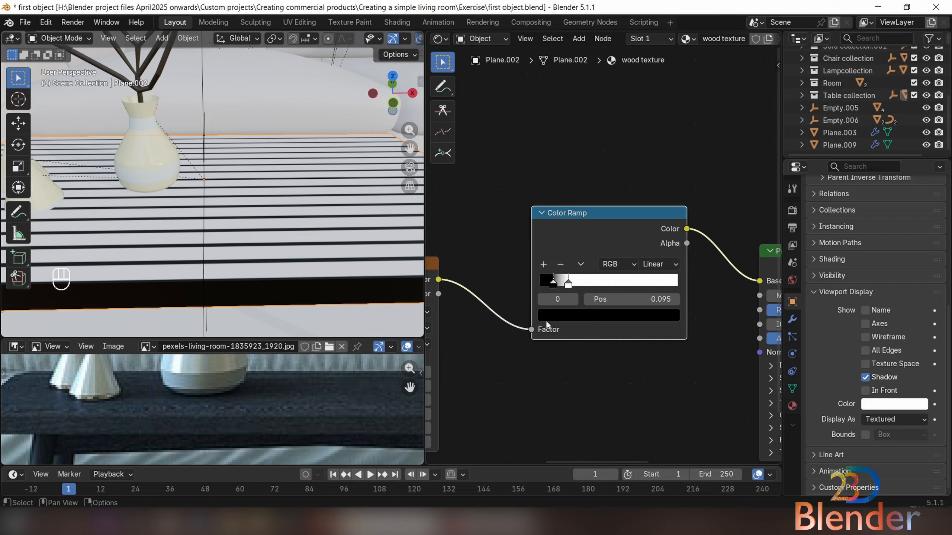
left_click(645, 316)
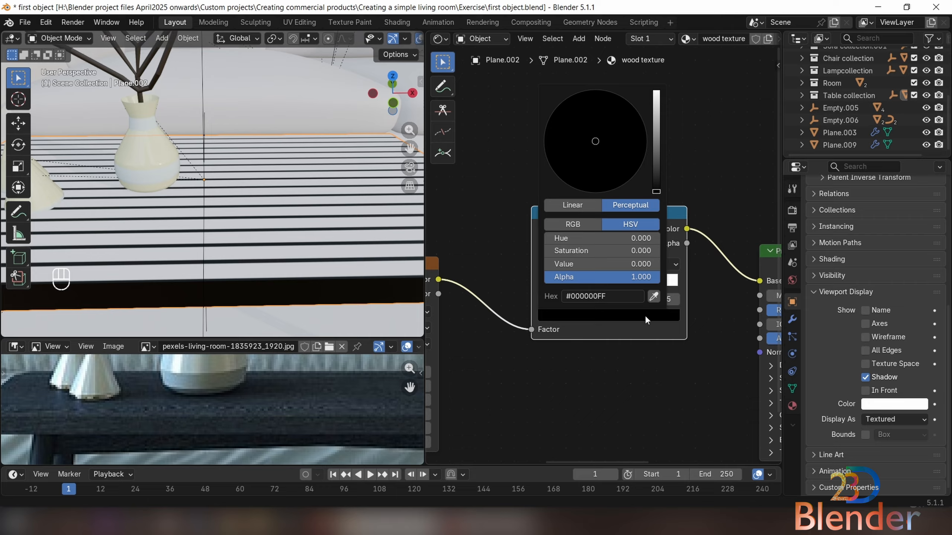
left_click(654, 296)
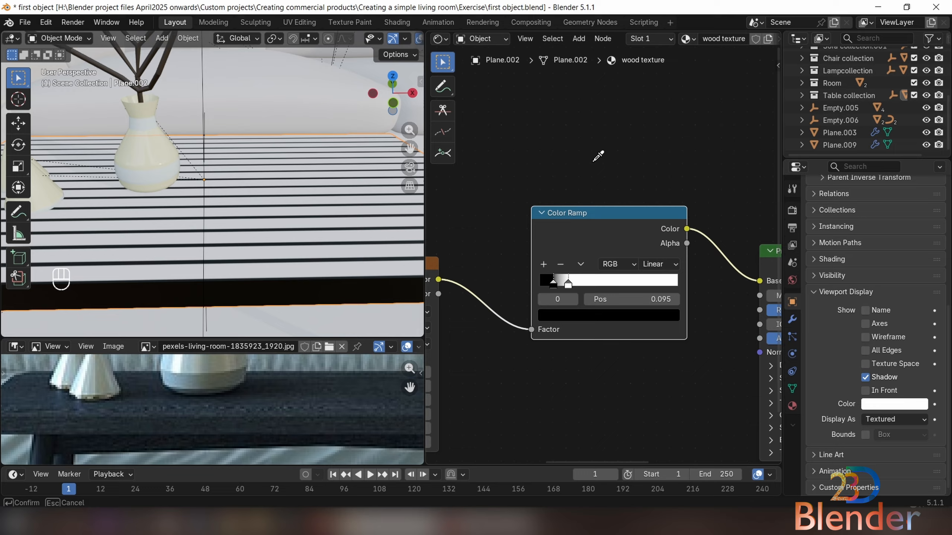
left_click(287, 416)
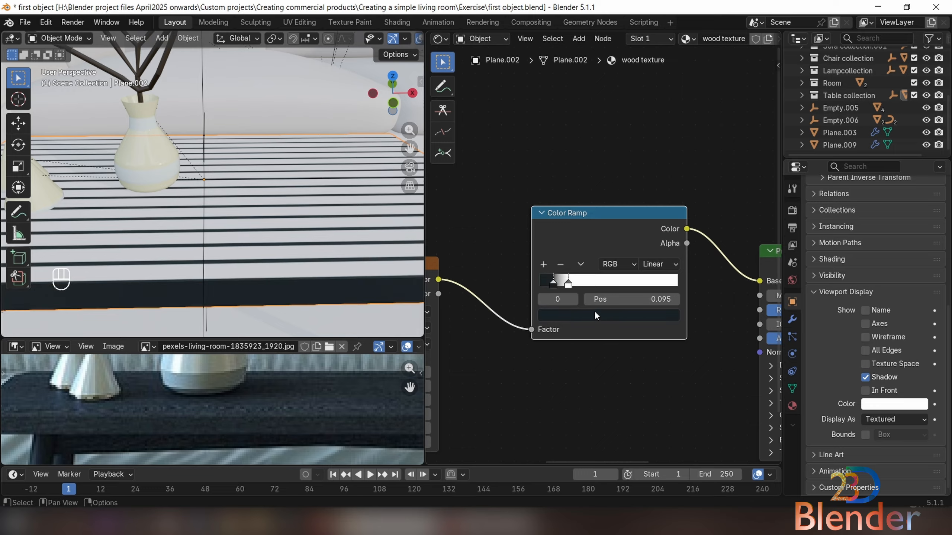
- Recolor the Color Ramp's white stop with a dark color sampled from the upper tabletop in the reference image
left_click(569, 285)
left_click(583, 312)
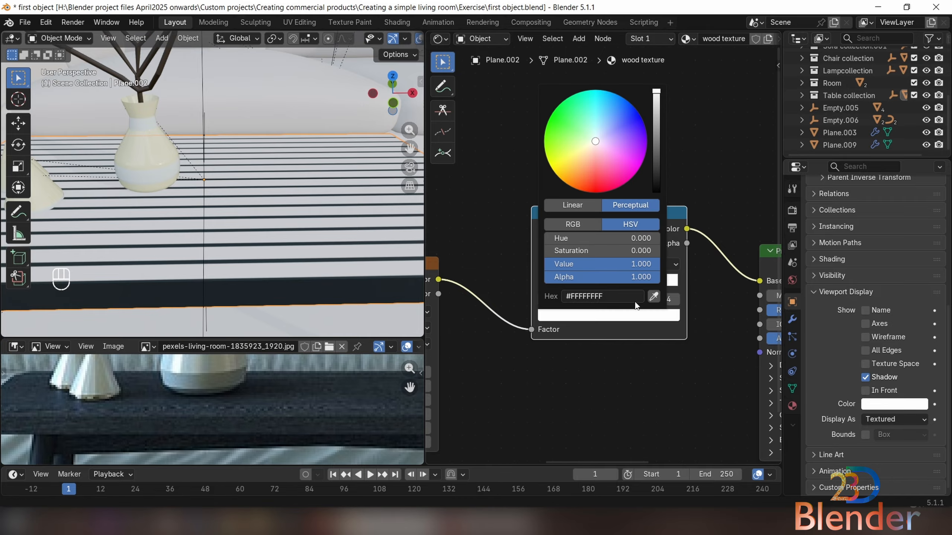
left_click(637, 317)
left_click(654, 296)
left_click(291, 387)
scroll(283, 281, "down", 5)
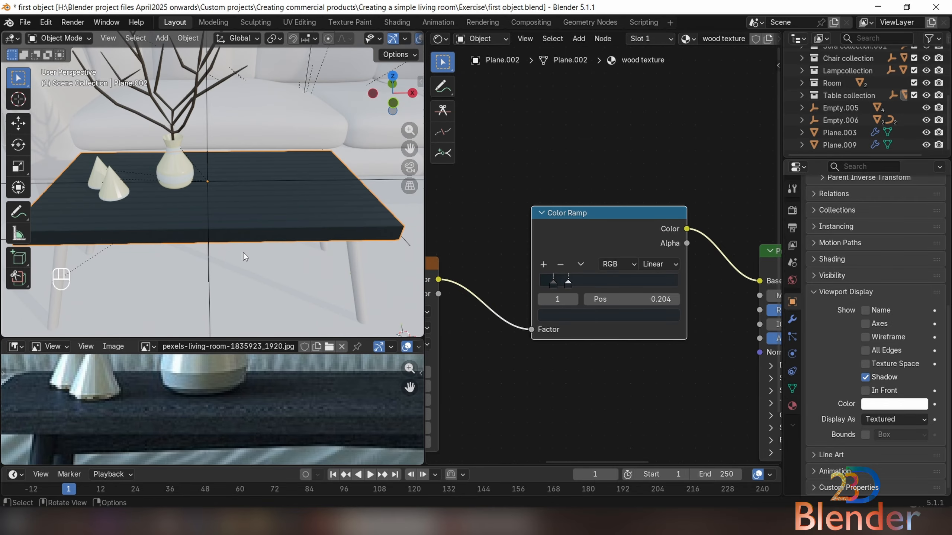
- Shift the Color Ramp's first stop slightly toward the start and set the second stop's color to dark brown #2D2821FF
scroll(231, 276, "up", 6)
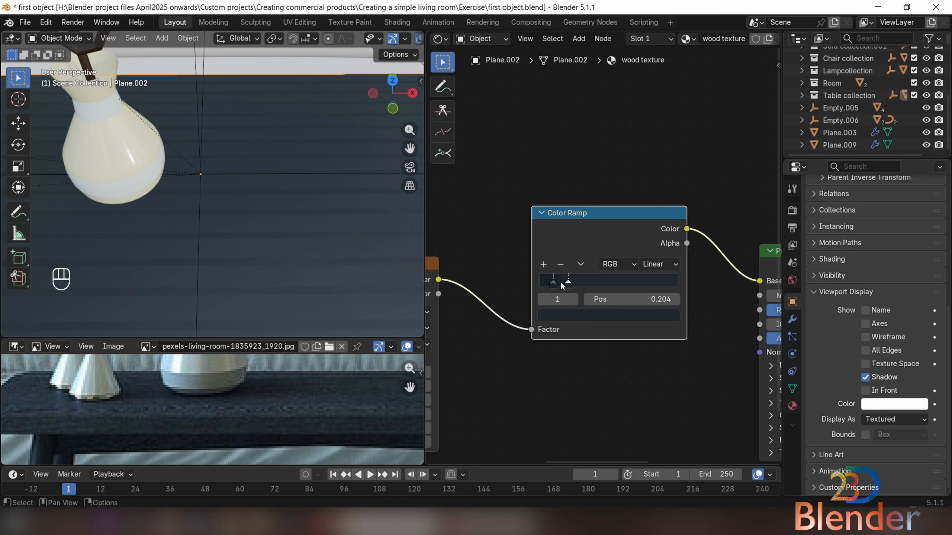
left_click_drag(568, 285, 550, 283)
left_click(569, 283)
left_click(594, 313)
left_click_drag(659, 176, 656, 168)
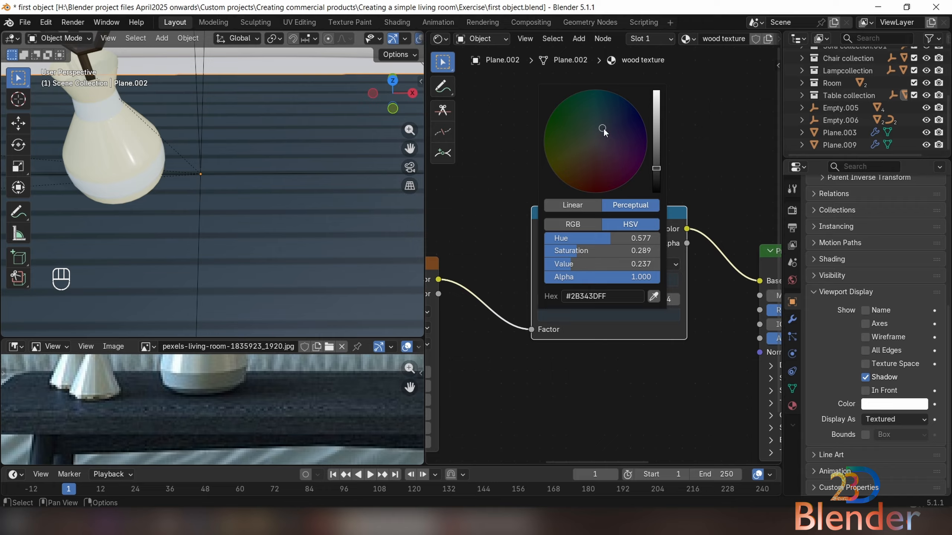
left_click_drag(603, 128, 587, 152)
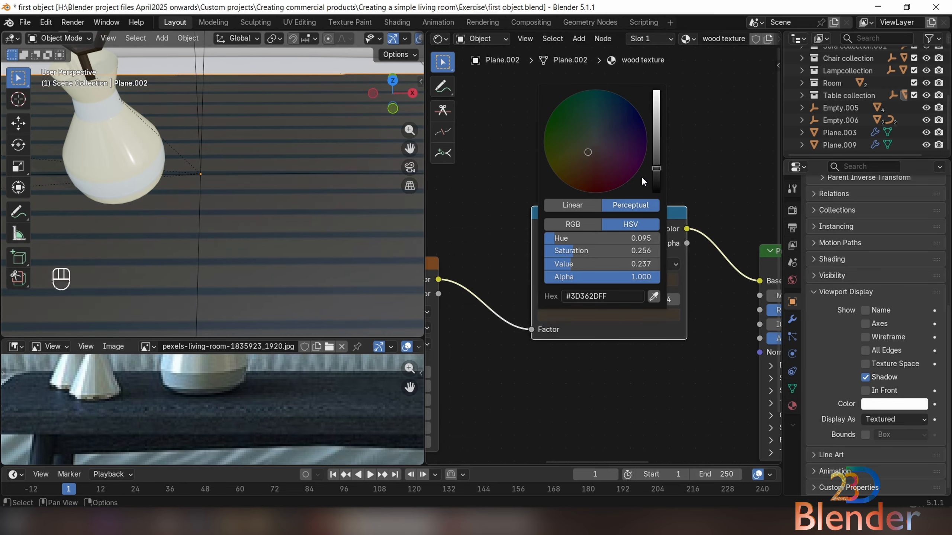
left_click_drag(657, 168, 656, 175)
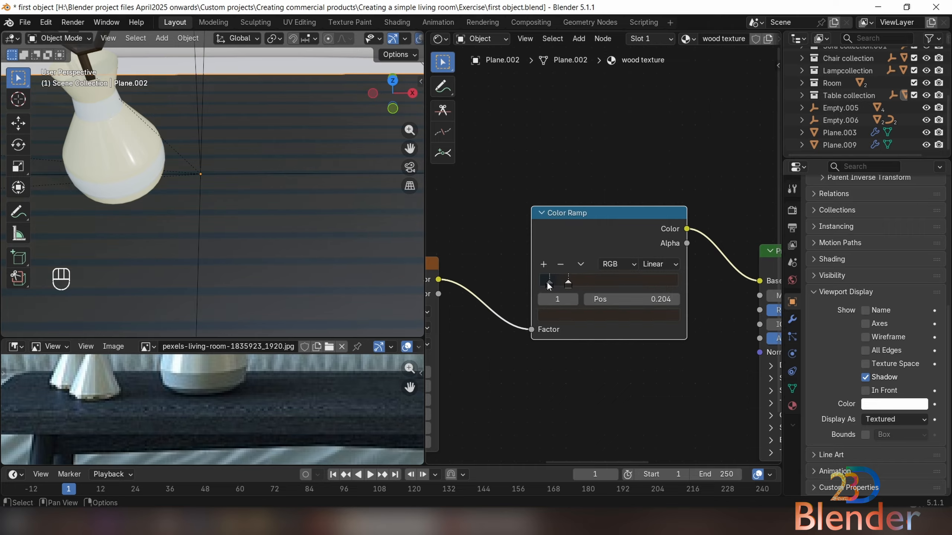
- Place the Color Ramp's first stop at 0.073 and give it the second stop's brown, darkened to #161411FF
left_click_drag(548, 283, 550, 287)
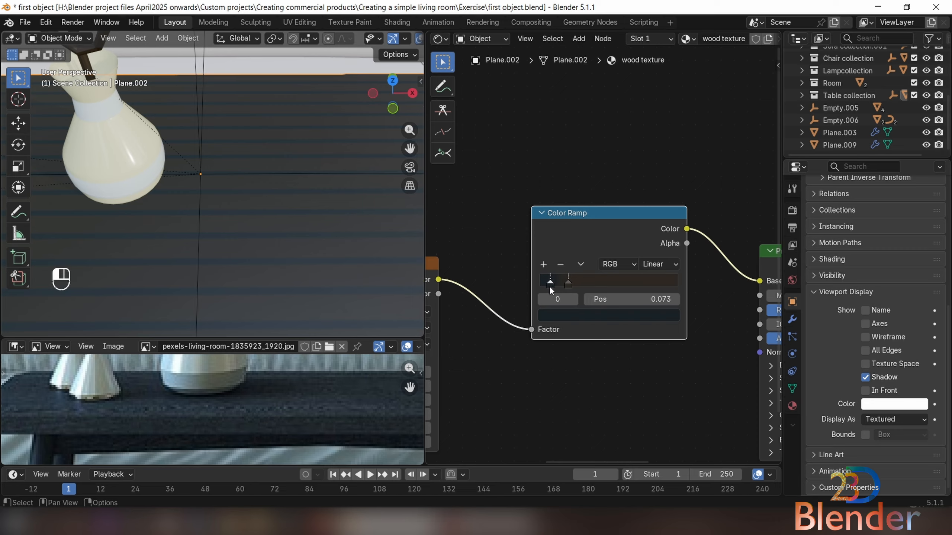
left_click(554, 319)
left_click(569, 284)
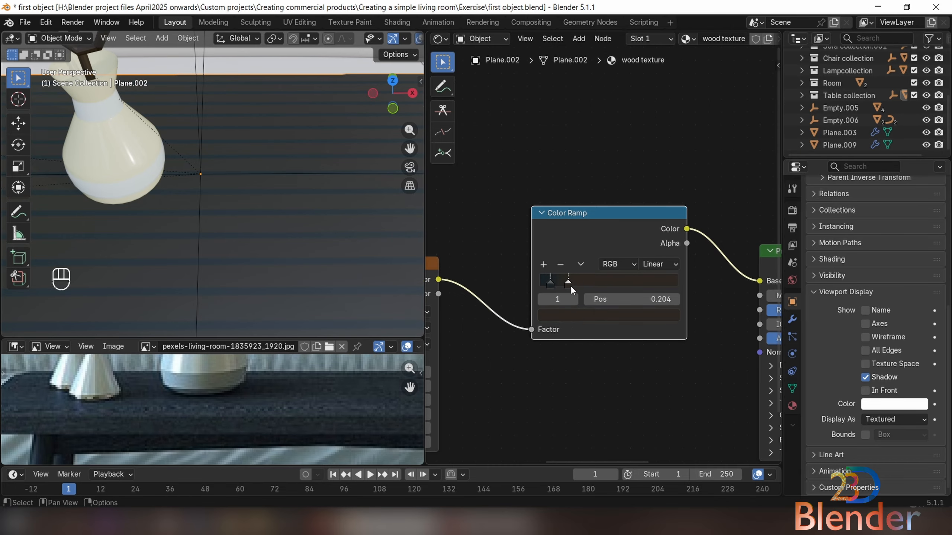
key("ctrl+c")
left_click(551, 285)
key("ctrl+v")
left_click(574, 319)
left_click_drag(573, 263, 561, 264)
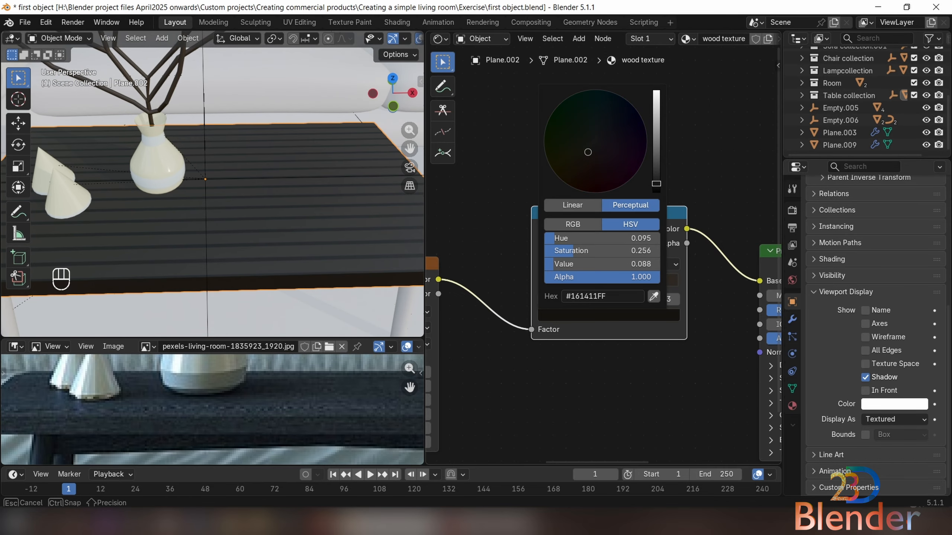
- Review the hex colors of both Color Ramp stops and compare the striped tabletop with the reference image
middle_click_drag(343, 256, 210, 199)
scroll(248, 255, "up", 2)
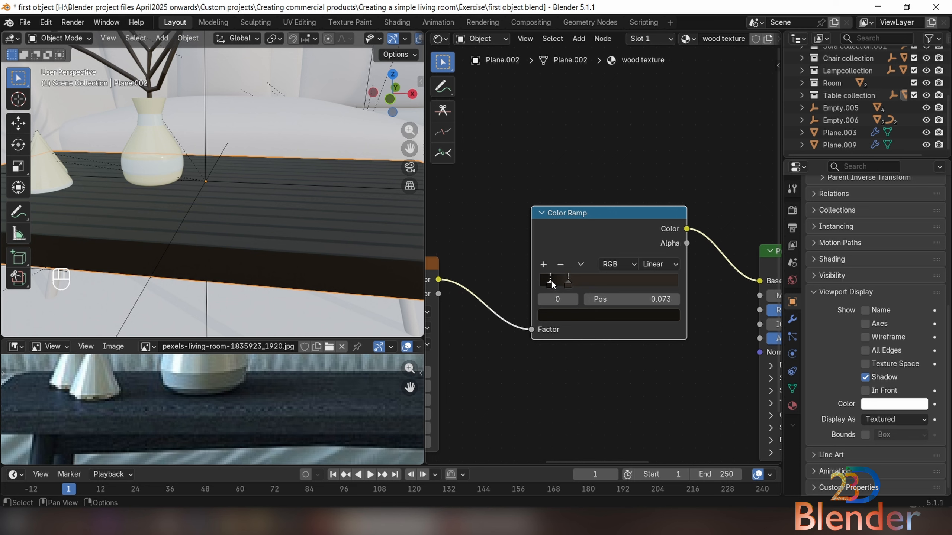
left_click(556, 317)
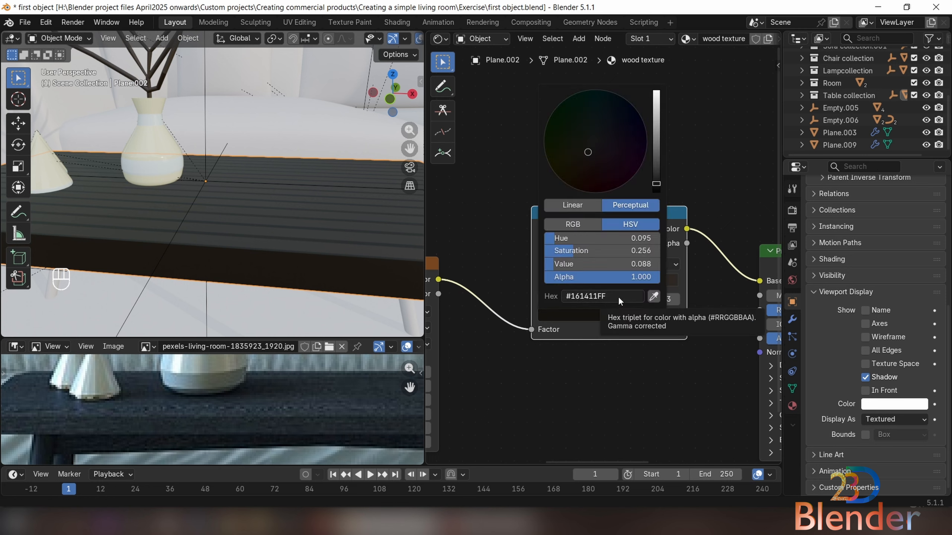
left_click(570, 284)
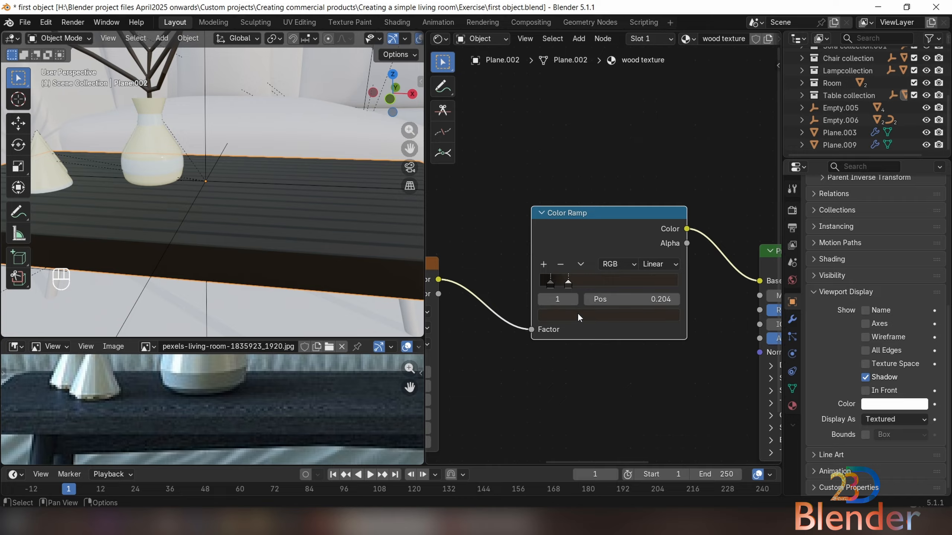
left_click(577, 314)
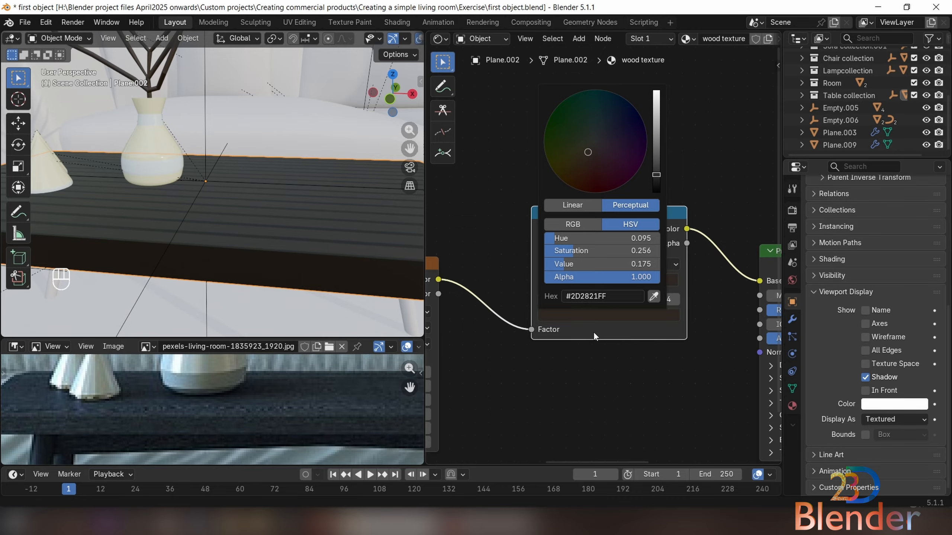
middle_click_drag(227, 235, 177, 247)
scroll(226, 400, "down", 4)
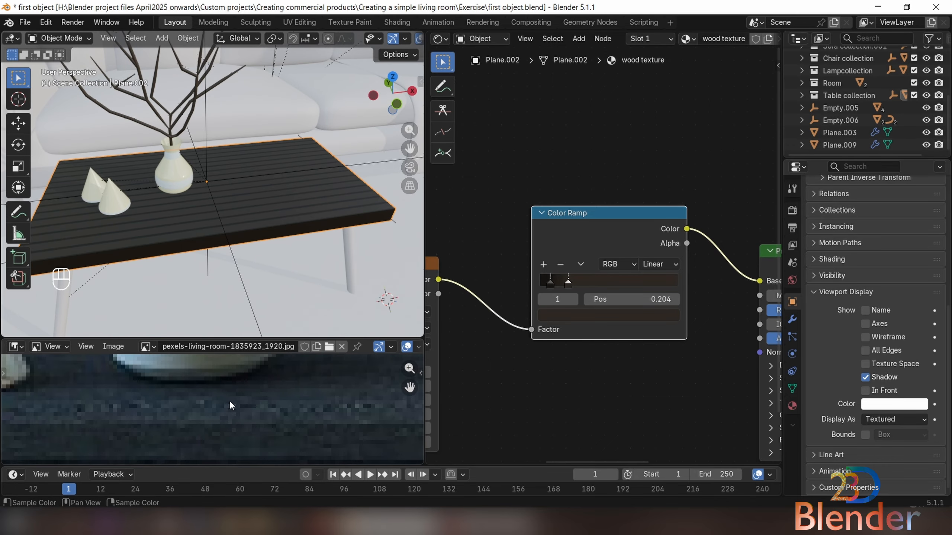
scroll(278, 412, "up", 5)
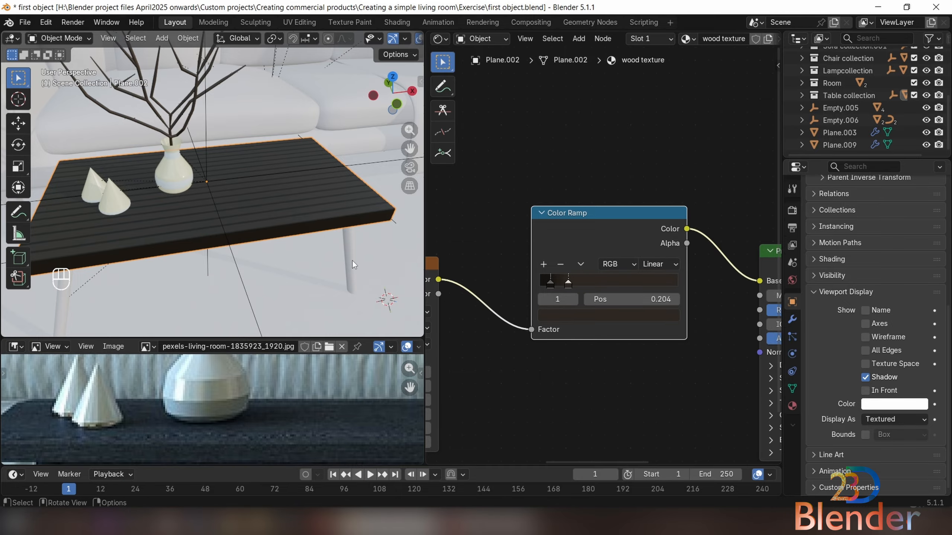
- Try a different Scale on the Wave Texture and reset it to 5.000
scroll(534, 308, "down", 3)
middle_click_drag(509, 315, 649, 236)
scroll(544, 279, "up", 2)
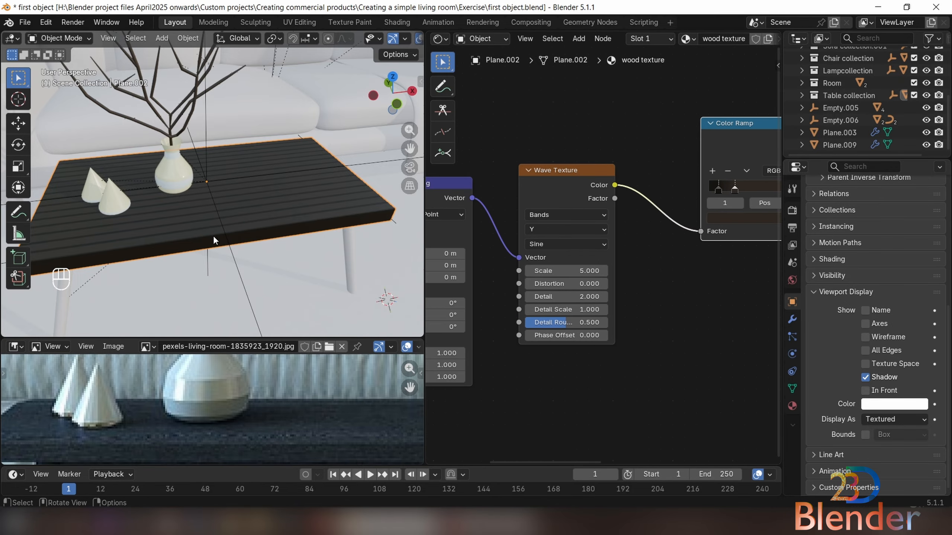
scroll(215, 240, "up", 4)
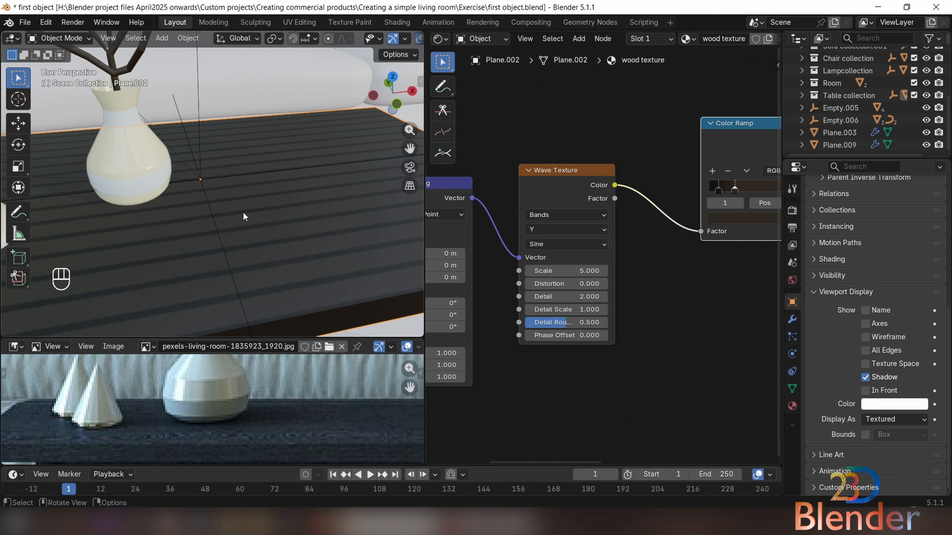
mouse_move(552, 271)
left_mouse_down()
mouse_move(588, 270)
mouse_move(531, 271)
mouse_move(552, 271)
left_mouse_up()
right_click(553, 271)
left_click(552, 343)
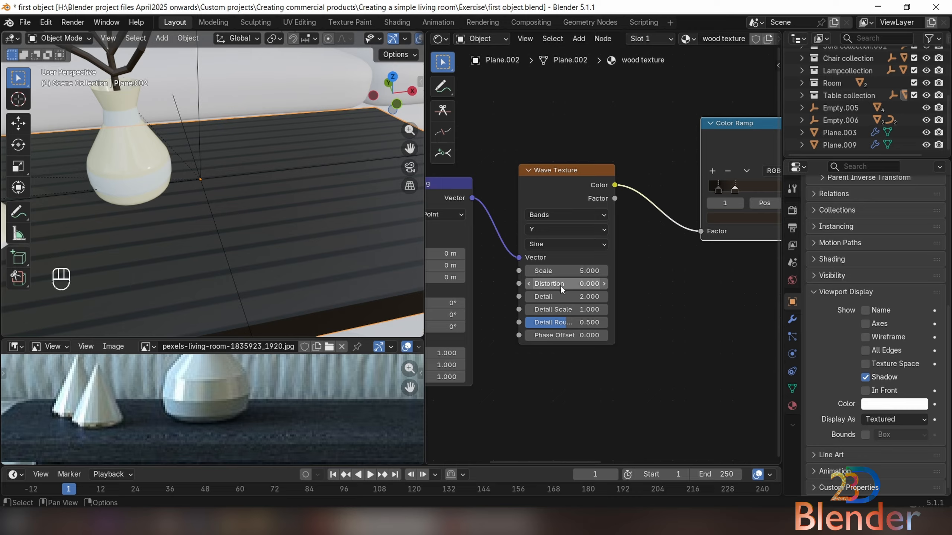
- Try negative and positive Distortion on the Wave Texture, settling on 1.600 for slightly wavy stripes
mouse_move(560, 285)
left_mouse_down()
mouse_move(596, 285)
mouse_move(558, 284)
left_mouse_up()
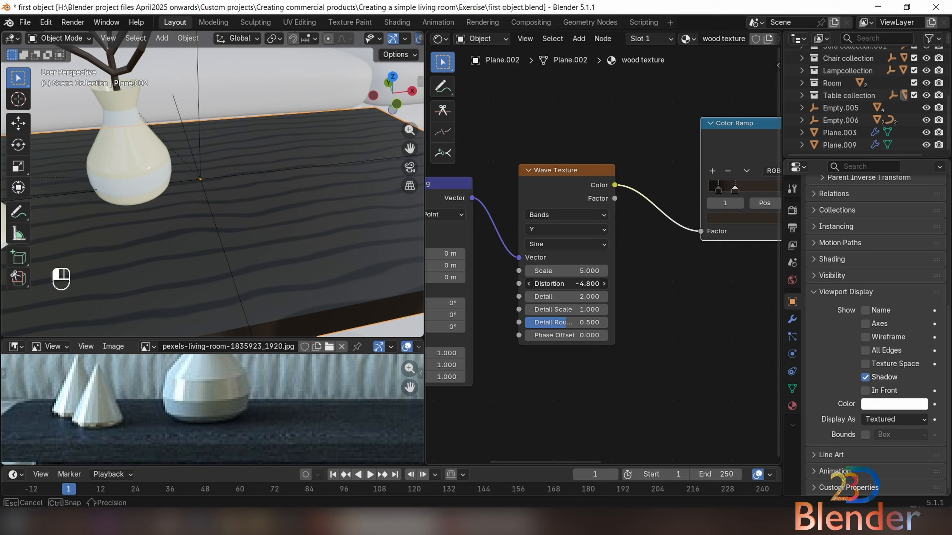
right_click(559, 285)
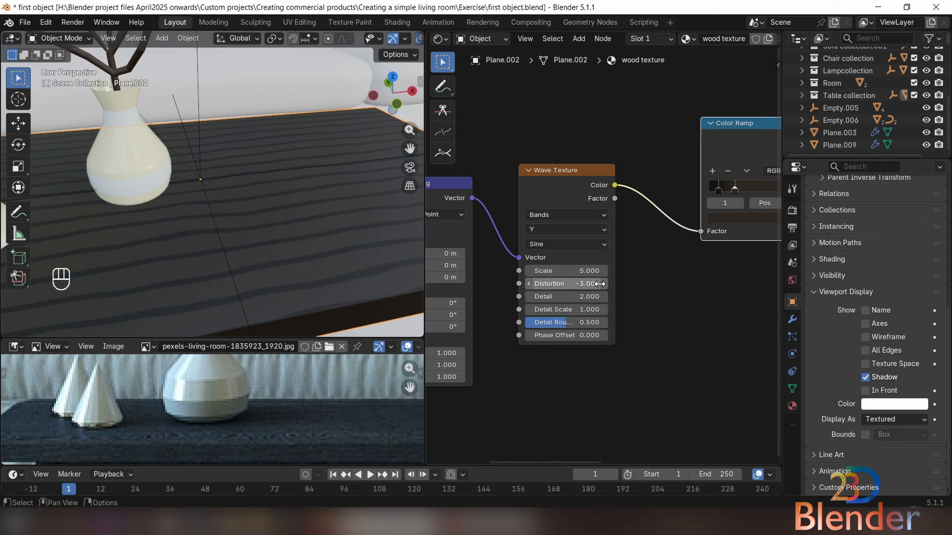
left_click_drag(600, 284, 597, 283)
- Raise the Wave Texture's Detail Scale to 12.000 to roughen the stripe edges
scroll(634, 279, "down", 2)
middle_click_drag(633, 273, 633, 222)
scroll(602, 249, "up", 3)
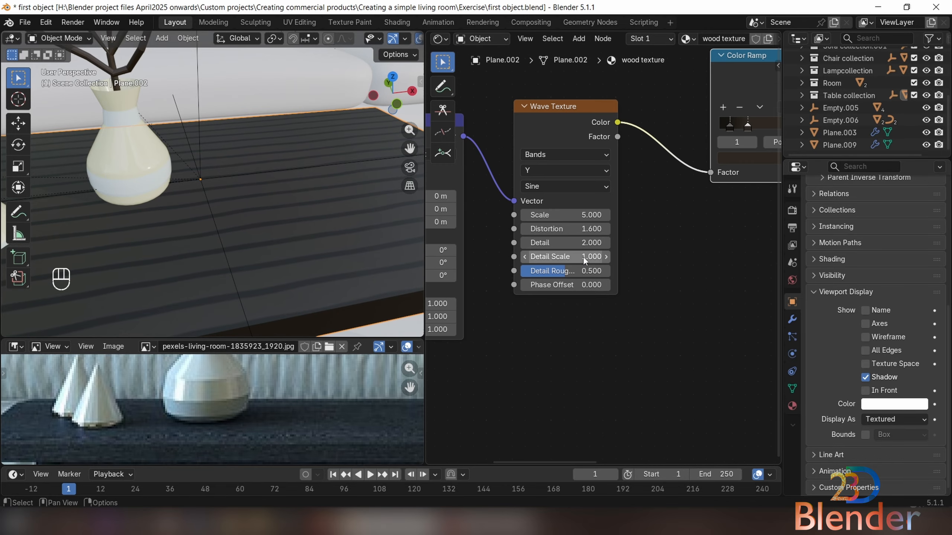
left_click_drag(557, 258, 576, 257)
scroll(179, 247, "down", 3)
middle_click_drag(178, 247, 206, 229)
scroll(601, 256, "up", 4)
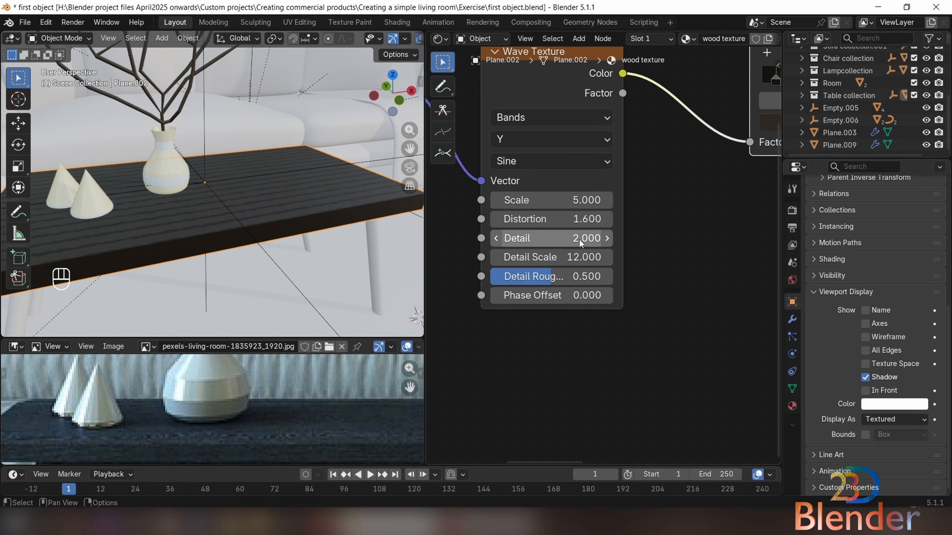
- Try the Wave Texture's Detail at 10.500 for finer irregularities along the stripes
mouse_move(581, 243)
left_mouse_down()
mouse_move(603, 243)
mouse_move(565, 247)
mouse_move(574, 244)
left_mouse_up()
right_click(566, 240)
left_click(555, 313)
middle_click_drag(226, 227, 232, 259)
scroll(267, 256, "up", 4)
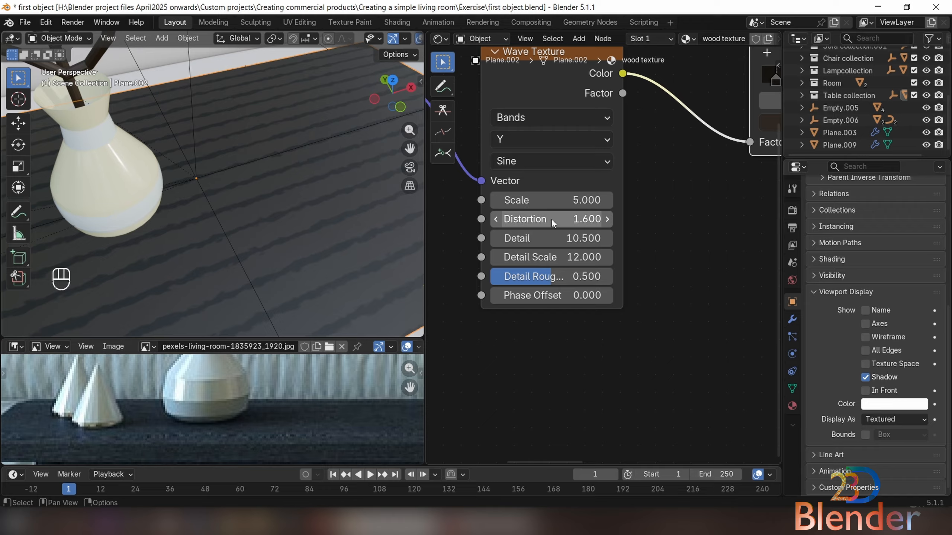
- Try the Wave Texture's Distortion at 3.400, then reduce it to 2.400
left_click_drag(552, 220, 574, 219)
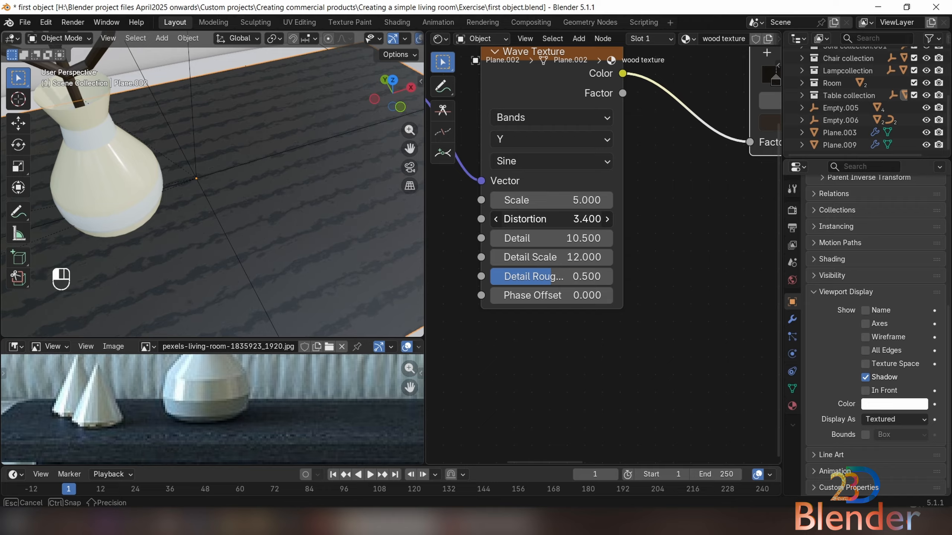
left_click_drag(575, 220, 562, 219)
middle_click_drag(250, 261, 244, 206)
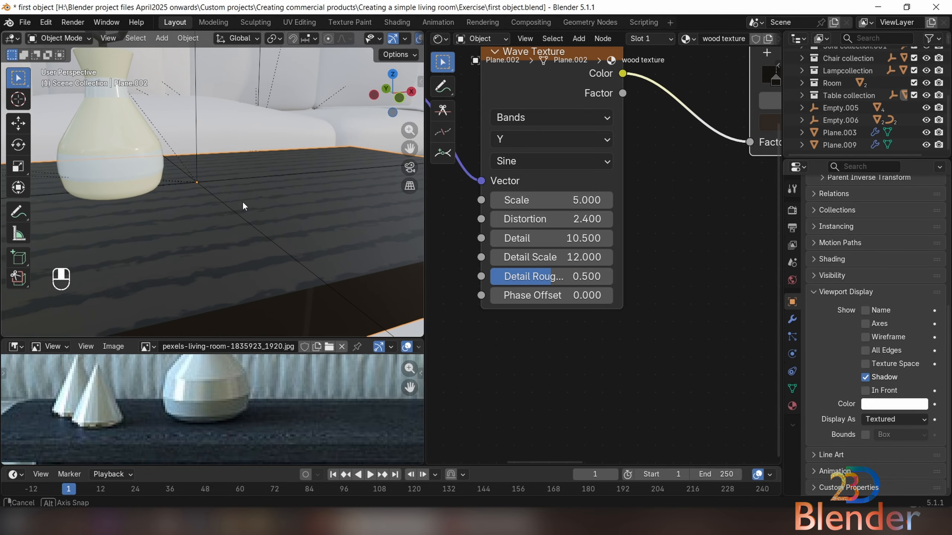
- Experiment with the Wave Texture's Detail Scale and lower its Detail Roughness to 0.260
left_click_drag(550, 257, 597, 257)
right_click(579, 246)
left_click(579, 246)
left_click_drag(551, 277, 562, 298)
middle_click_drag(244, 217, 242, 253)
scroll(242, 253, "down", 3)
scroll(242, 253, "up", 3)
- Tune the Wave Texture to Distortion 4.400, Detail 7.000, Detail Scale 6.500 and Phase Offset -3.100
left_click_drag(555, 220, 568, 200)
mouse_move(555, 238)
left_mouse_down()
mouse_move(581, 238)
mouse_move(553, 238)
left_mouse_up()
left_click_drag(551, 219, 558, 219)
left_click_drag(555, 257, 529, 258)
scroll(225, 210, "down", 5)
middle_click_drag(225, 222, 225, 206)
left_click_drag(551, 258, 555, 296)
middle_click_drag(224, 210, 221, 221)
left_click_drag(551, 219, 558, 220)
- Inspect the color of the Color Ramp's second stop against the look of the tabletop
left_click(543, 145)
left_click(536, 213)
middle_click_drag(378, 210, 388, 235)
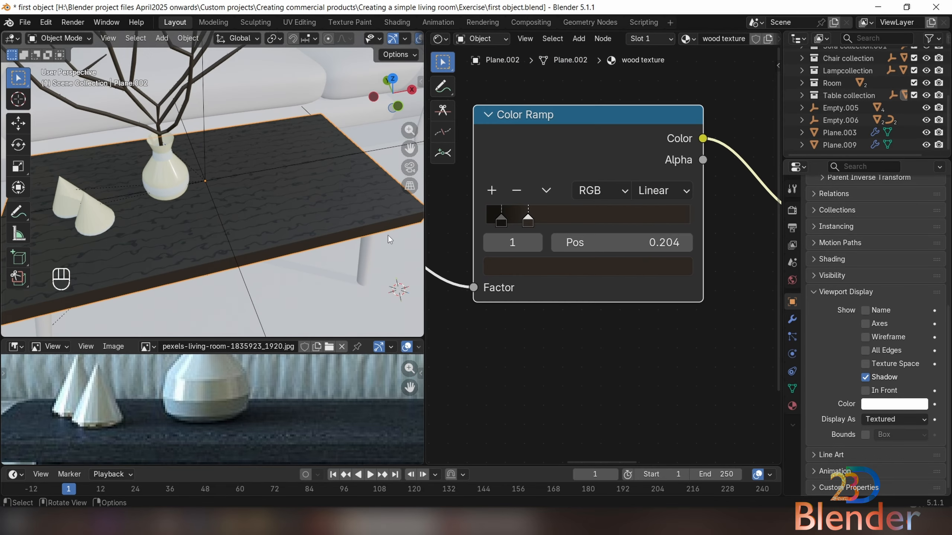
scroll(225, 210, "up", 5)
left_click(497, 272)
left_click(498, 340)
- Increase the Wave Texture's Scale to 13.200 for denser wood grain across the tabletop
scroll(232, 225, "down", 3)
middle_click_drag(551, 321, 633, 279)
scroll(633, 278, "up", 3)
left_click_drag(562, 296, 615, 296)
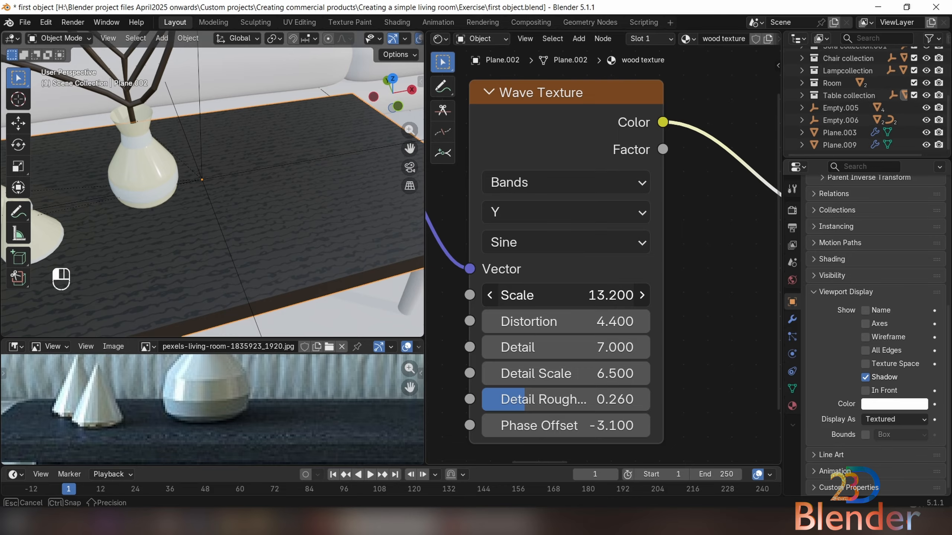
left_click(562, 296)
key("Return")
middle_click_drag(356, 310, 318, 251)
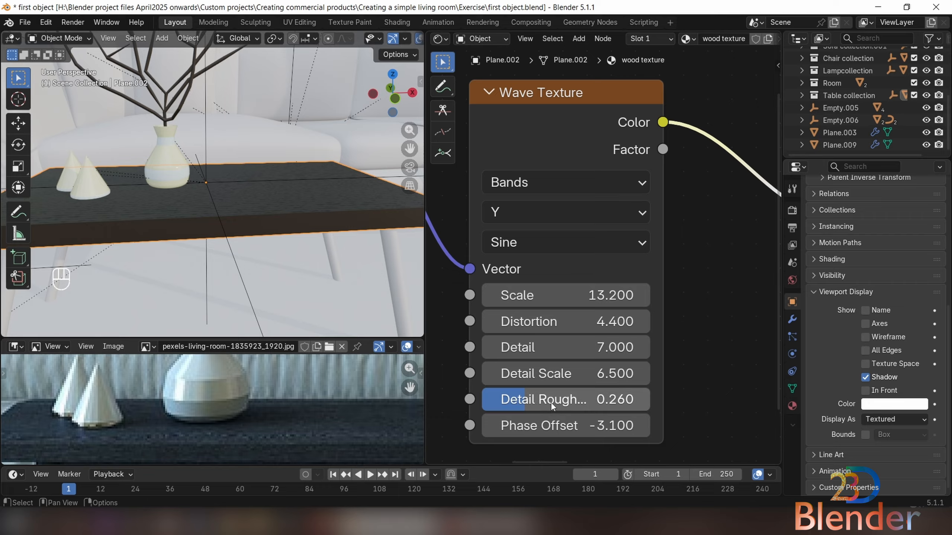
mouse_move(589, 427)
left_mouse_down()
mouse_move(614, 428)
mouse_move(604, 426)
left_mouse_up()
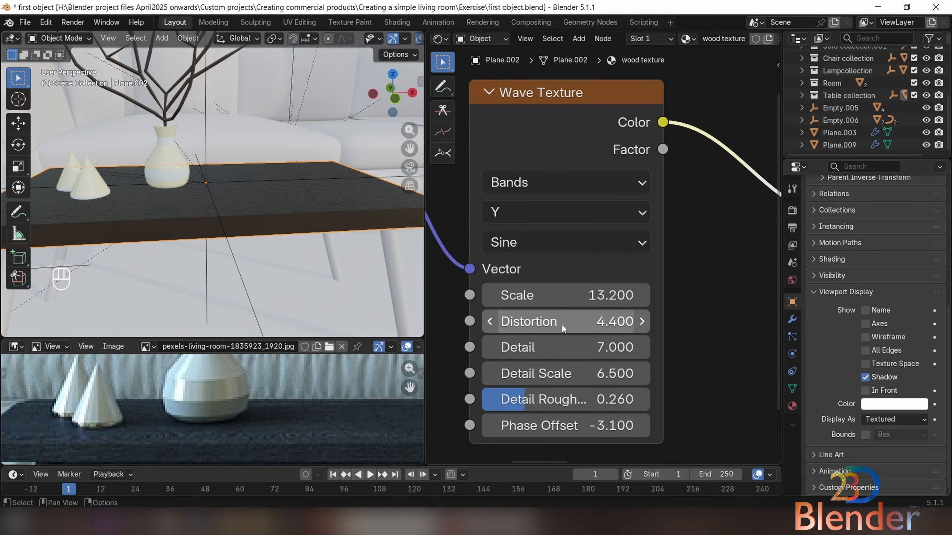
scroll(695, 255, "down", 1)
scroll(188, 247, "down", 3)
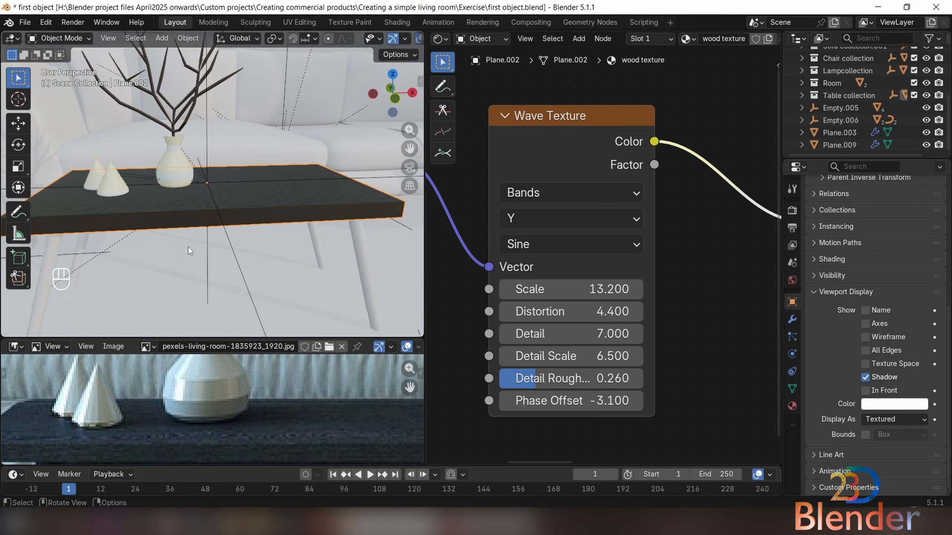
- Link the tabletop's wood texture material to the table legs
scroll(244, 236, "up", 3)
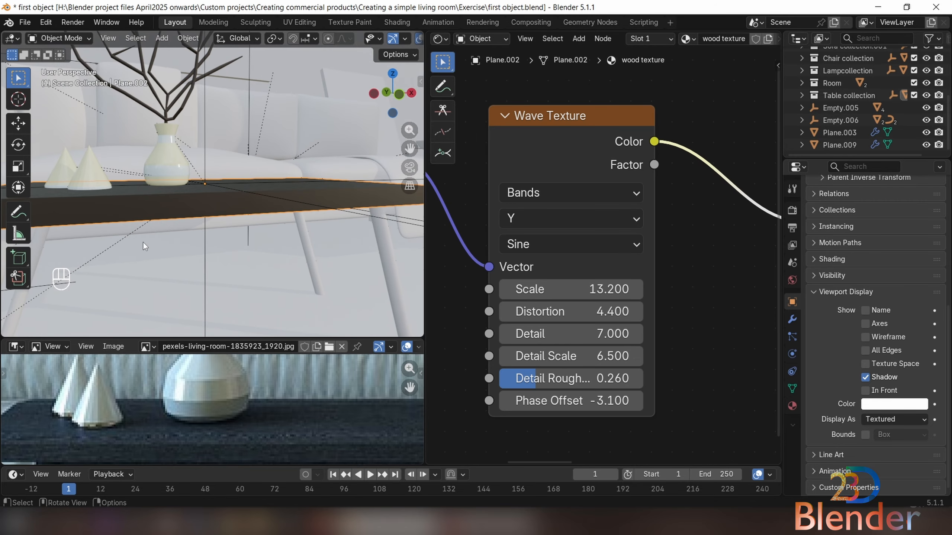
middle_click_drag(142, 241, 240, 123, "shift")
left_click(181, 197)
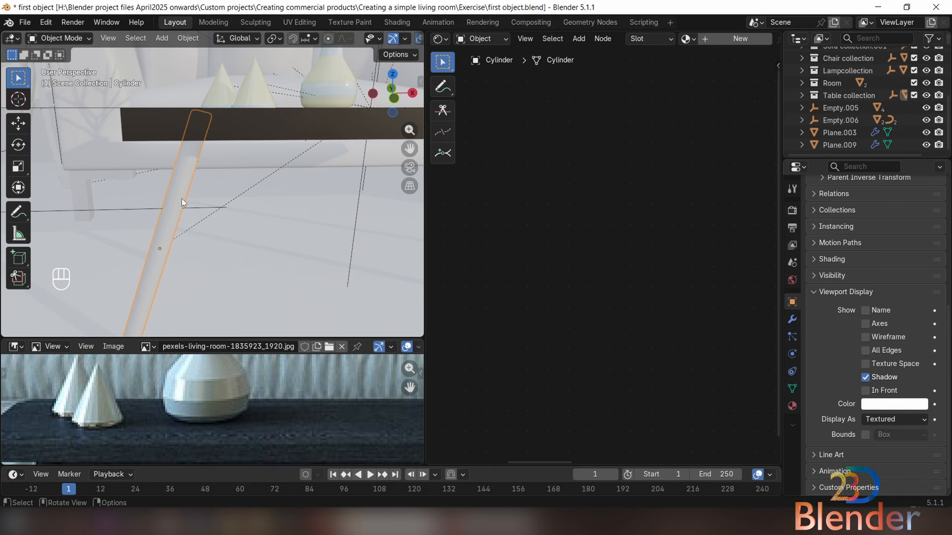
left_click(233, 131, "shift")
middle_click_drag(223, 155, 202, 181)
key("ctrl+l")
left_click(202, 207)
scroll(211, 195, "down", 5)
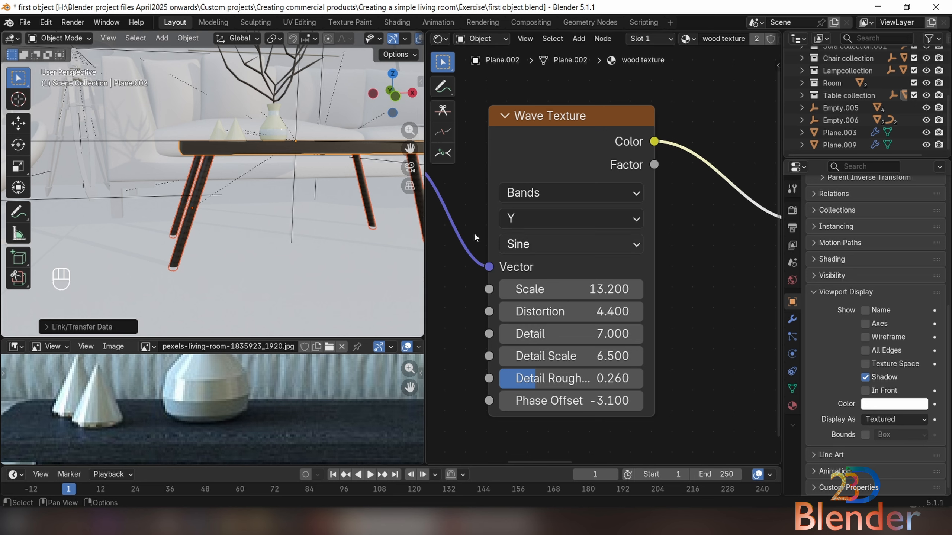
- Make a single-user copy of the wood texture material for the tabletop in the Material properties
mouse_move(279, 199)
middle_mouse_down()
mouse_move(240, 227)
mouse_move(265, 197)
middle_mouse_up()
middle_click_drag(265, 197, 173, 194, "shift")
scroll(712, 208, "down", 3)
middle_click_drag(712, 208, 530, 225)
left_click(793, 405)
scroll(829, 239, "up", 10)
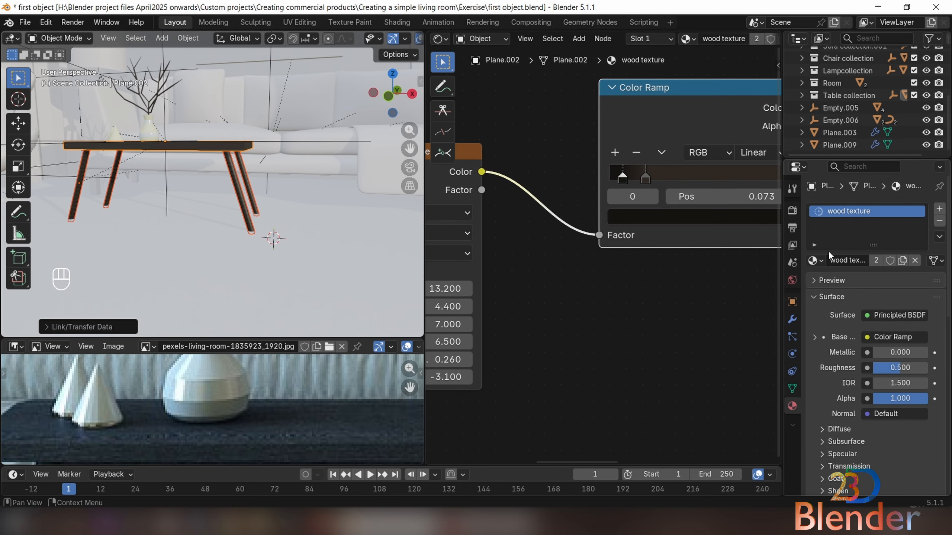
scroll(573, 239, "down", 4)
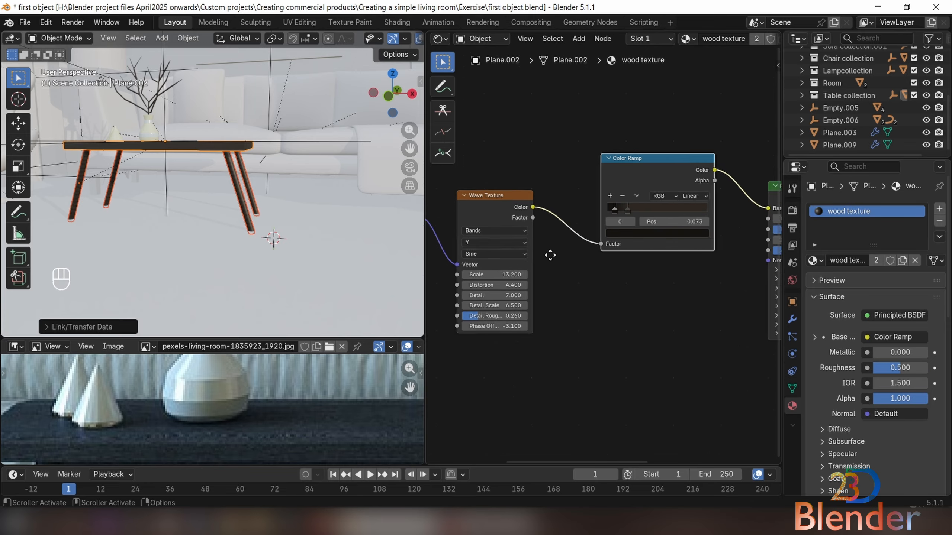
middle_click_drag(549, 253, 631, 253)
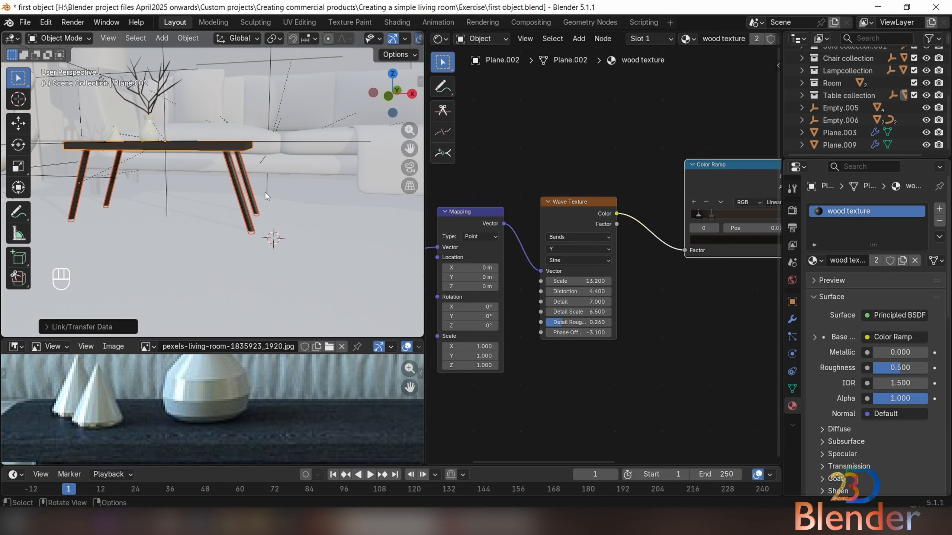
left_click(879, 258)
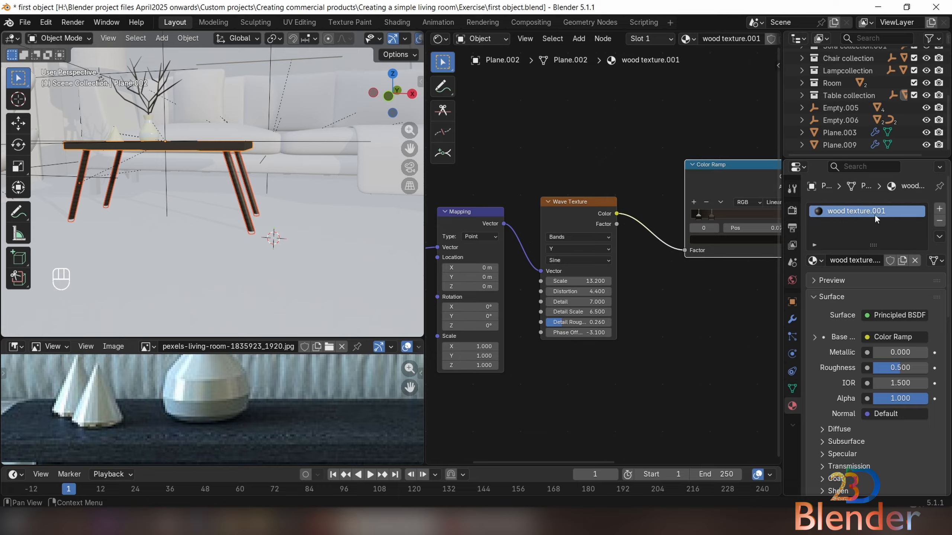
- Rename the copied material as wood texture.leg
left_click(876, 260)
left_click(875, 260)
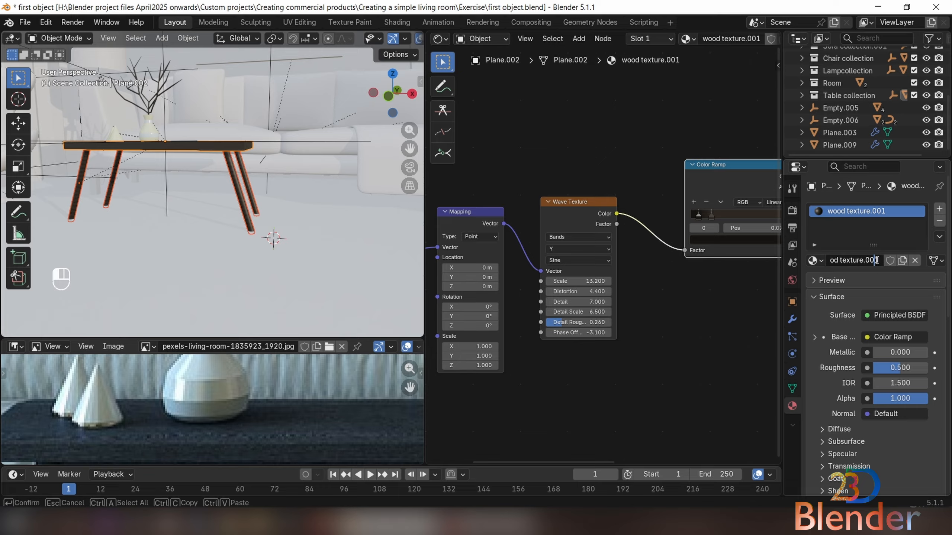
left_click(872, 259)
key("shift+End")
type("lef")
key("Return")
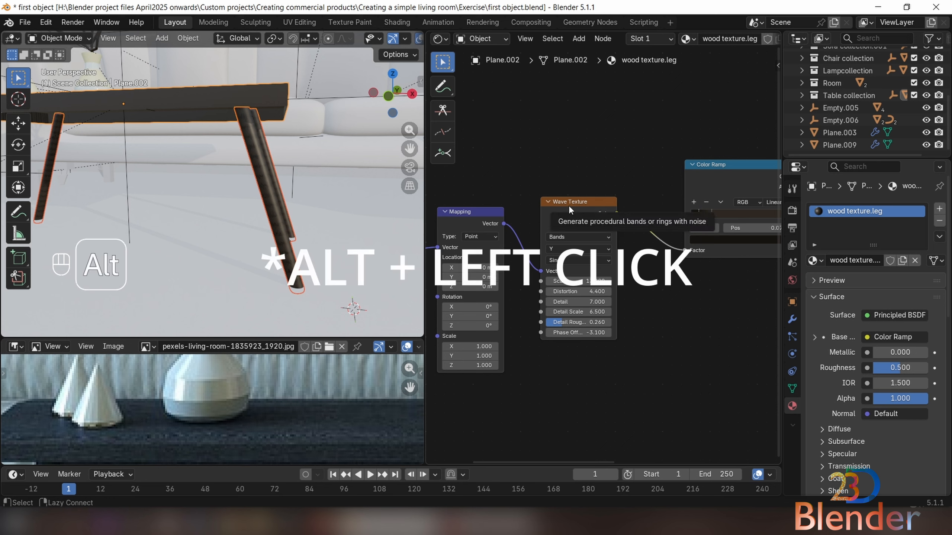
- Detach and delete the Wave Texture node, and link the Mapping node's Vector output to the Color Ramp's Factor
left_click_drag(568, 203, 581, 287, "alt")
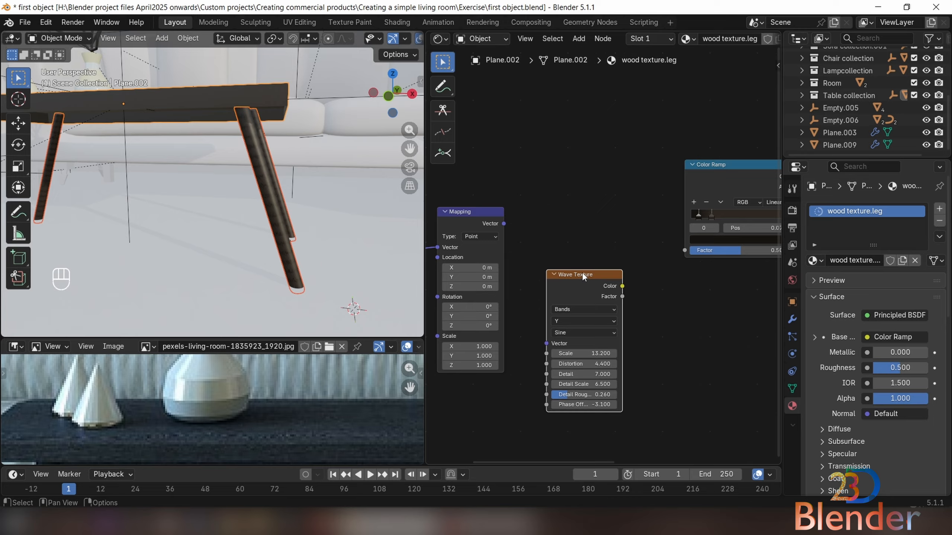
key("x")
left_click_drag(503, 223, 684, 251)
scroll(620, 248, "down", 1)
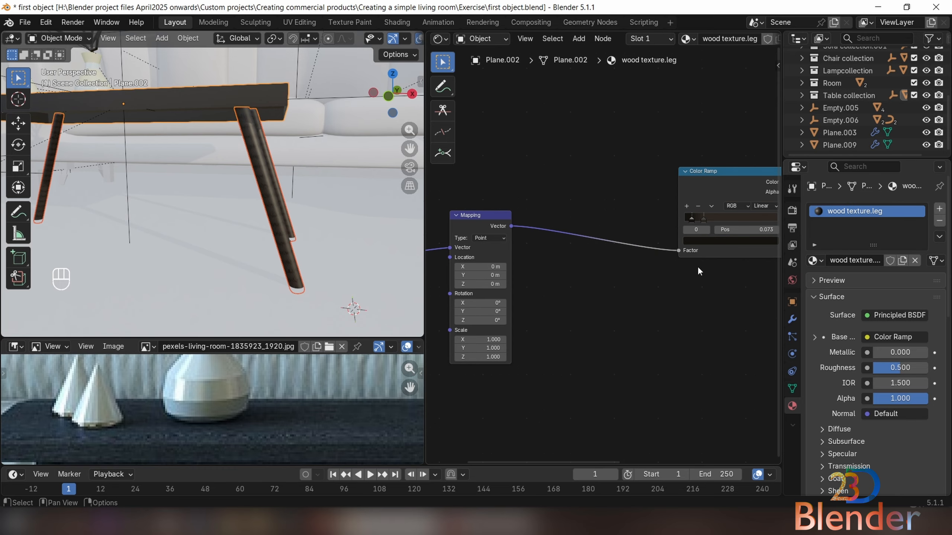
- Try detaching the Color Ramp so the Mapping node feeds the Principled BSDF's Base Color directly, and inspect the table
scroll(669, 221, "down", 4)
middle_click_drag(664, 218, 561, 271)
scroll(581, 266, "up", 1)
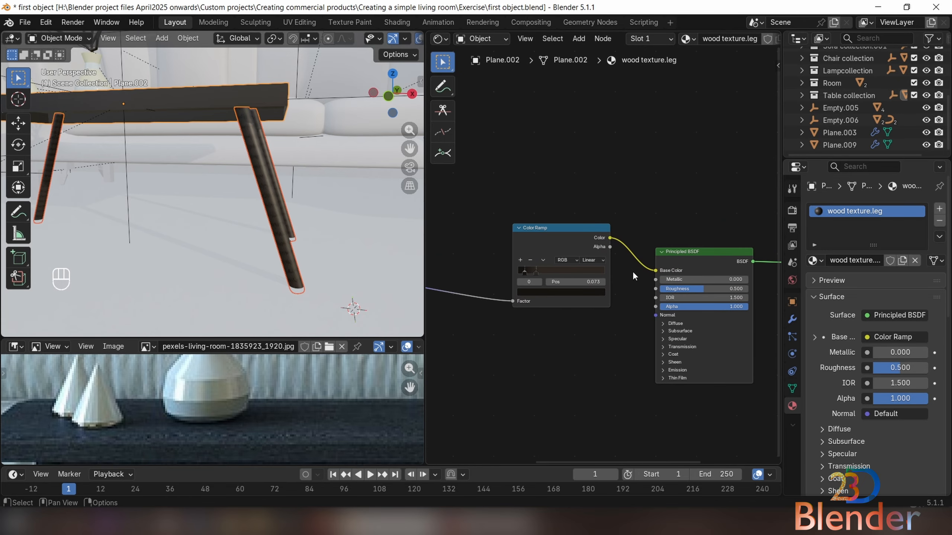
left_click_drag(544, 234, 551, 380, "alt")
middle_click_drag(474, 287, 550, 293)
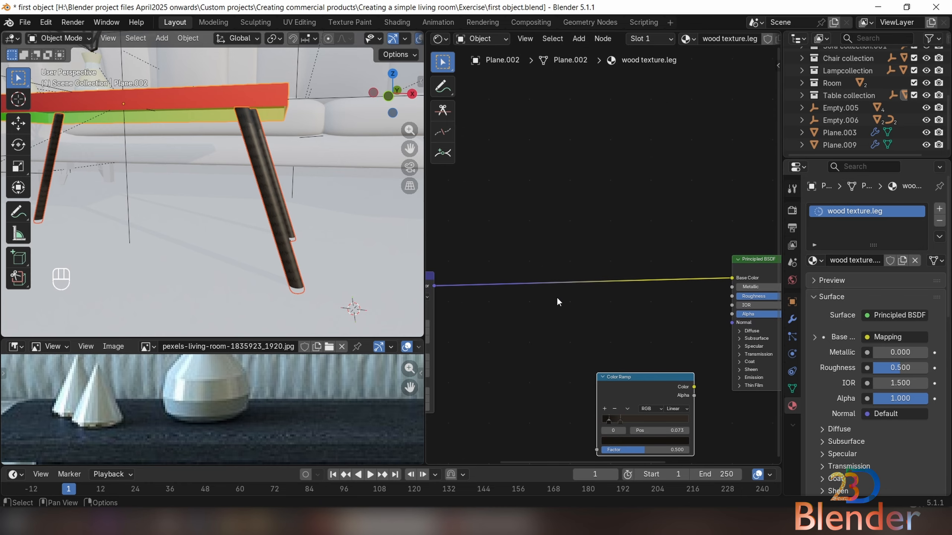
scroll(556, 297, "down", 1)
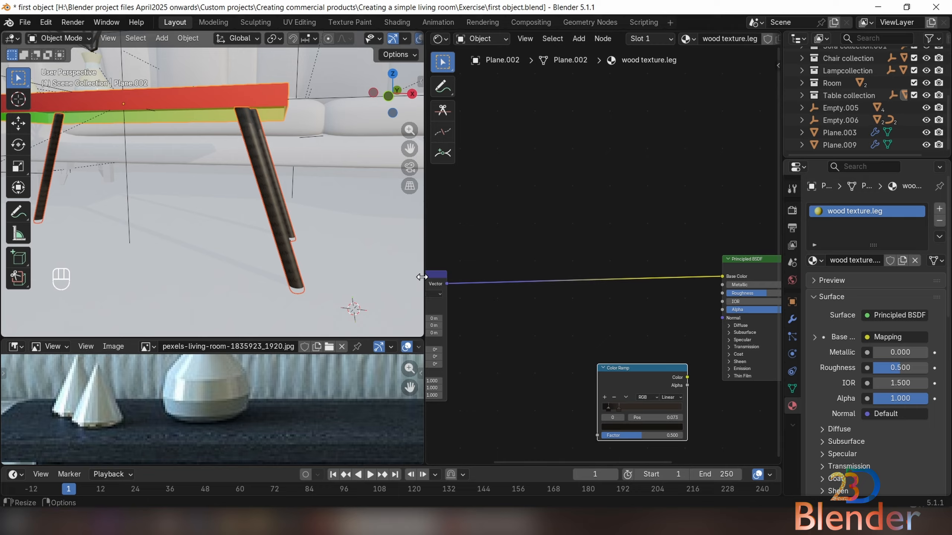
middle_click_drag(313, 228, 216, 150)
scroll(520, 294, "down", 2)
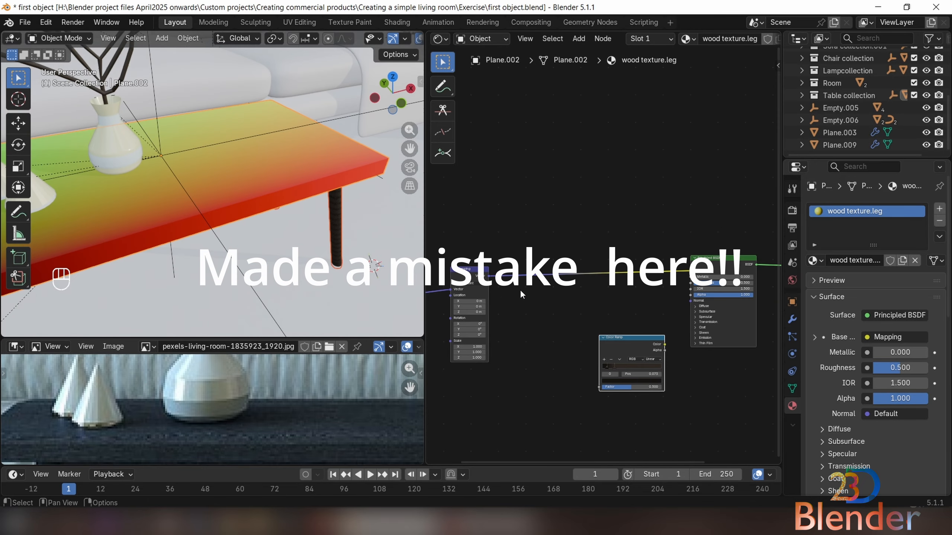
- Undo the Color Ramp detachment and the link from the Mapping node to the Color Ramp
middle_click_drag(521, 294, 636, 263)
key("ctrl+z")
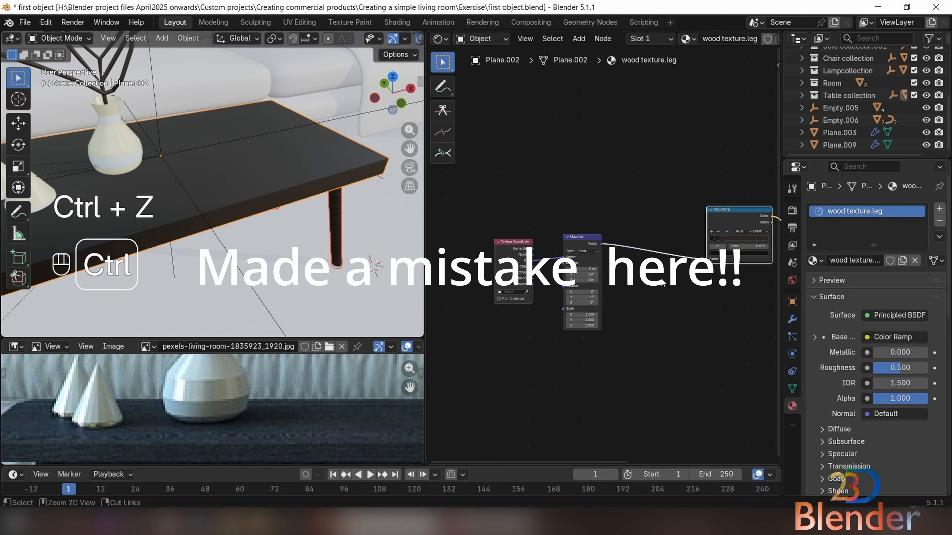
key("ctrl+z")
key("ctrl+z")
- Compare the materials assigned to the tabletop and to the table legs
left_click(813, 260)
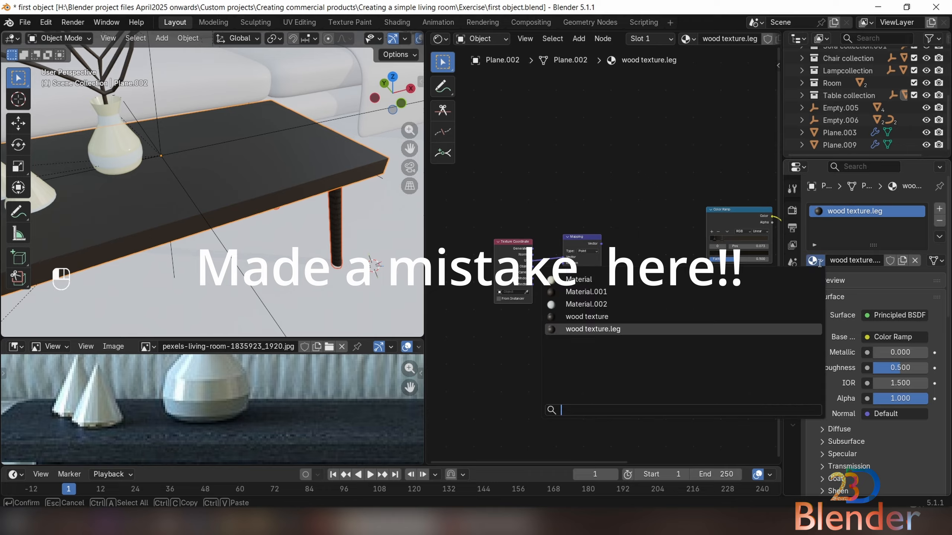
scroll(182, 212, "up", 4)
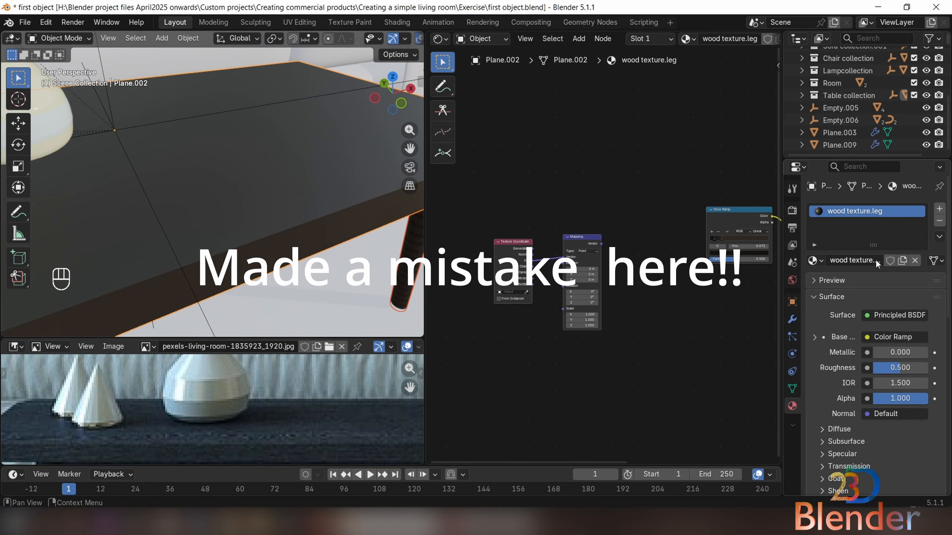
left_click_drag(727, 218, 657, 238)
middle_click_drag(657, 237, 466, 243)
scroll(268, 232, "down", 3)
middle_click_drag(268, 232, 247, 221)
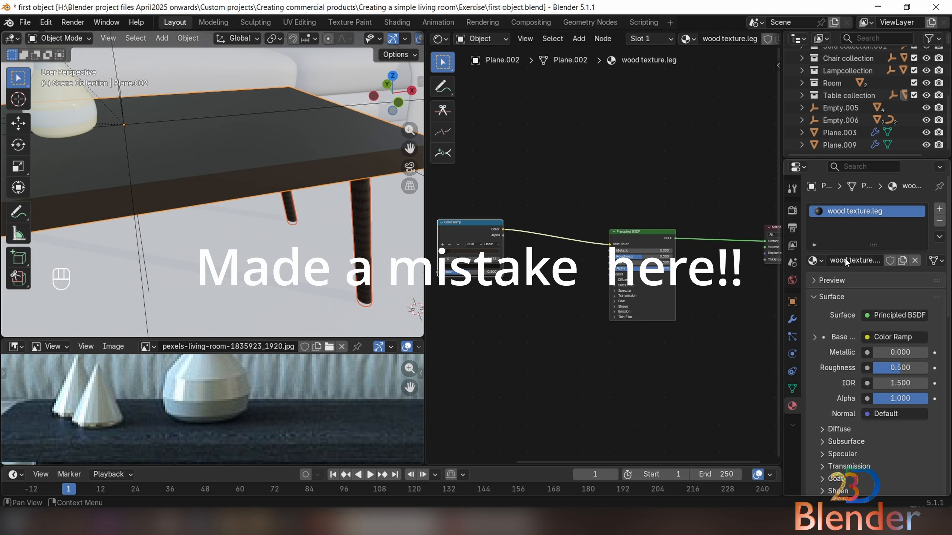
middle_click_drag(290, 251, 310, 197)
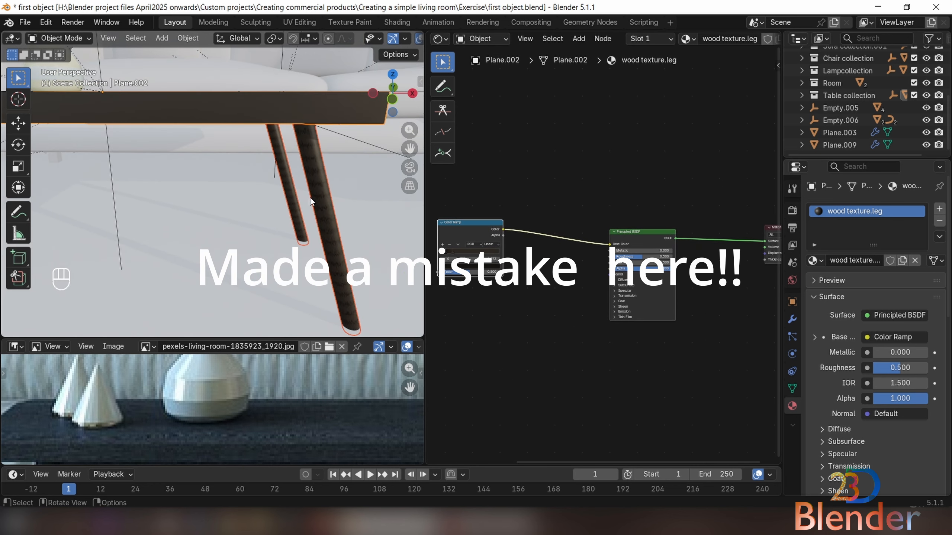
left_click(310, 197)
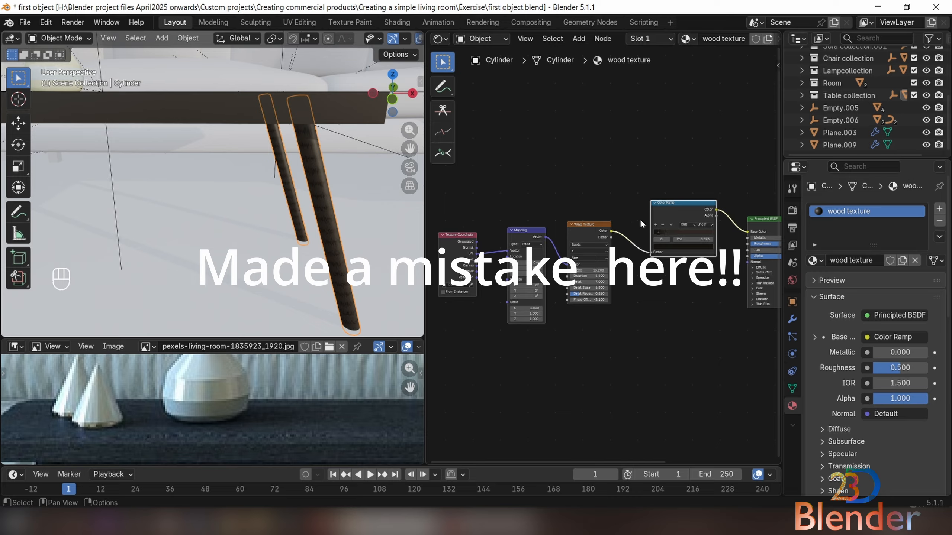
- Undo the node edits back to the original chain with the Wave Texture between Mapping and Color Ramp
key("ctrl+z")
key("ctrl+z")
key("ctrl+z")
key("ctrl+z")
key("ctrl+z")
key("ctrl+z")
key("ctrl+z")
key("ctrl+z")
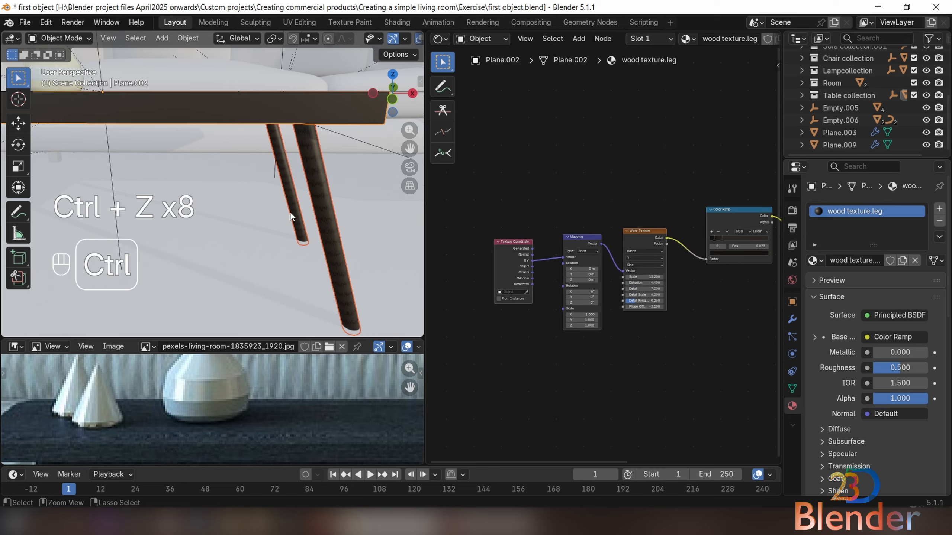
key("ctrl+z")
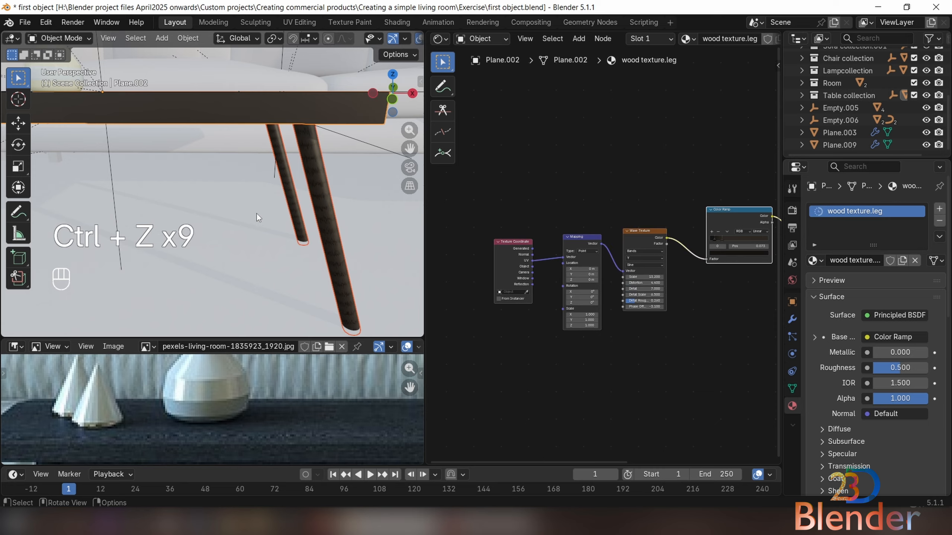
- Examine the wood grain on the table legs and the material and node chain assigned to them
left_click(317, 171)
scroll(315, 184, "down", 3)
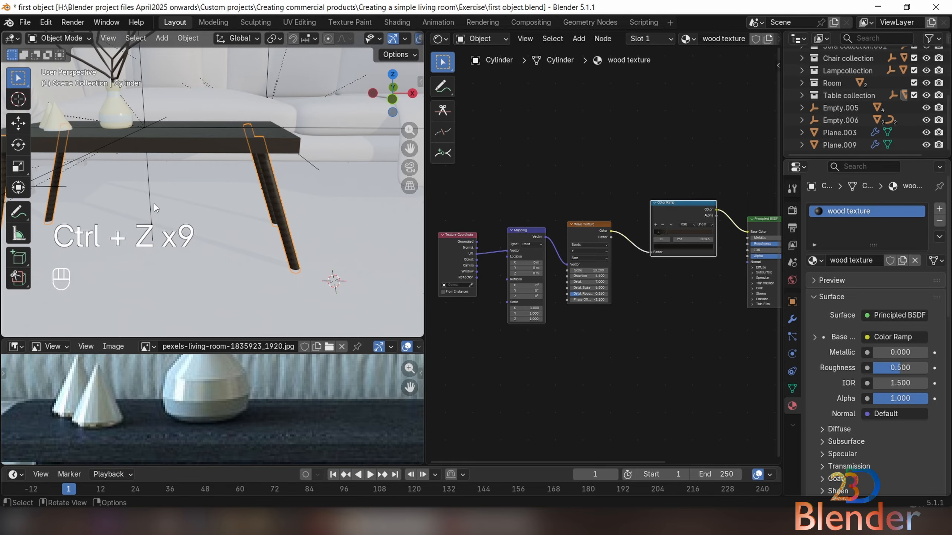
scroll(200, 176, "up", 3)
mouse_move(199, 177)
middle_mouse_down()
mouse_move(340, 146)
mouse_move(193, 165)
middle_mouse_up()
middle_click_drag(106, 195, 209, 210, "shift")
scroll(601, 249, "up", 1)
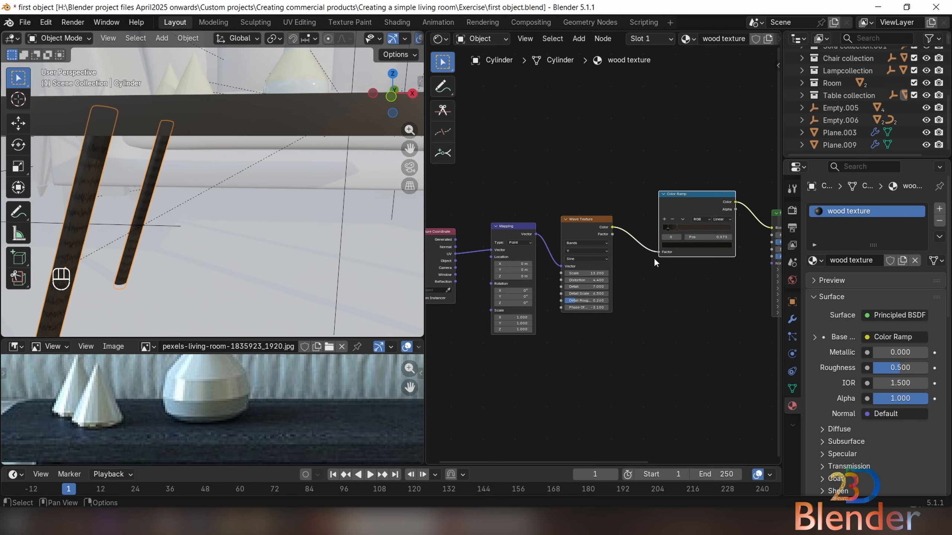
middle_click_drag(656, 260, 601, 259)
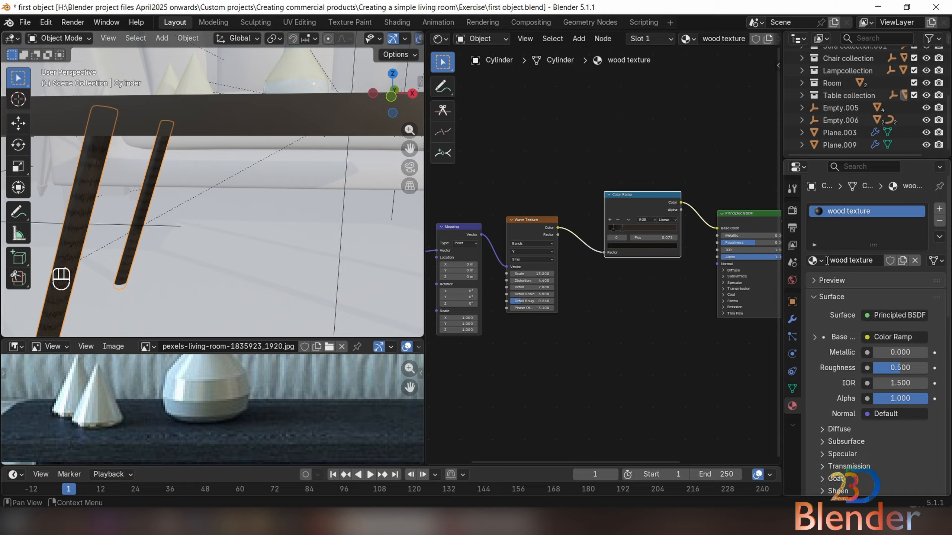
left_click(816, 261)
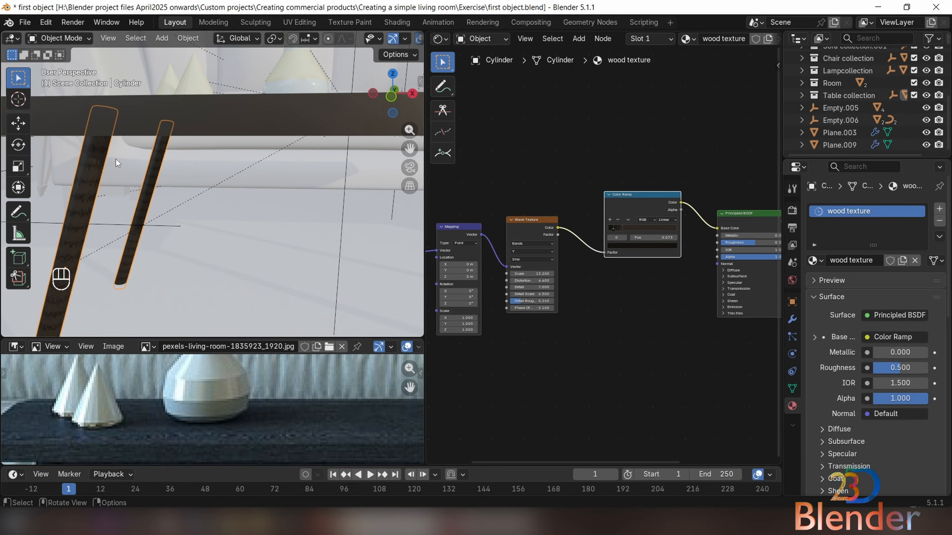
- Rename the tabletop's material back to wood texture by removing the leg suffix
left_click(266, 122)
left_click(813, 260)
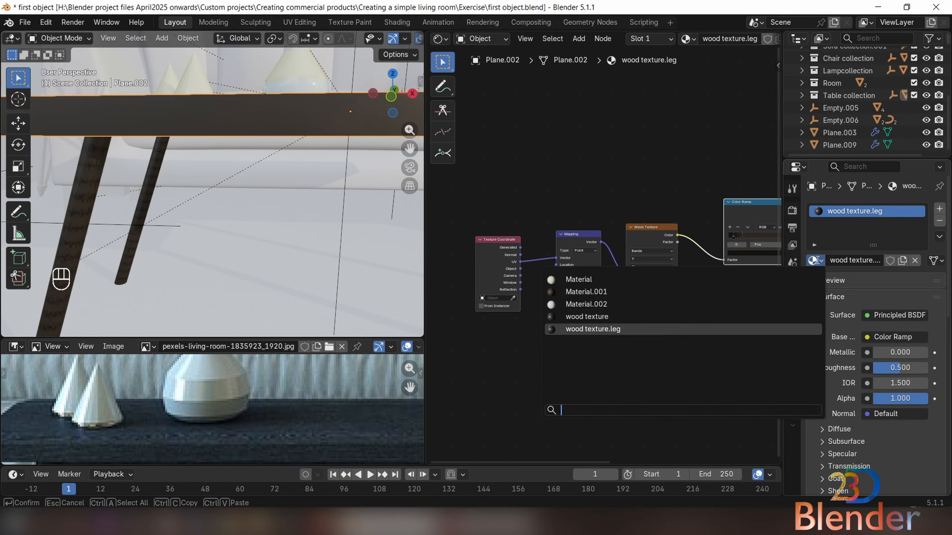
left_click(878, 261)
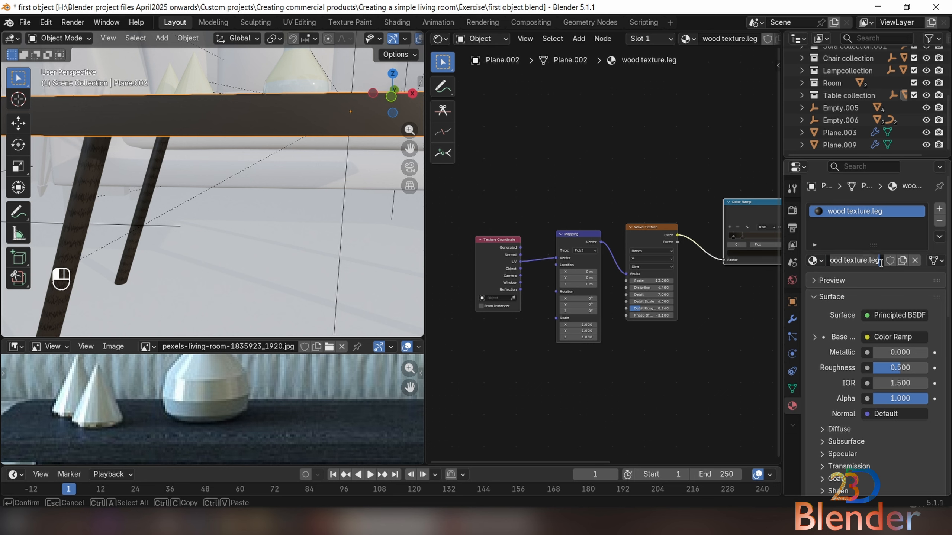
left_click(879, 261)
left_click(870, 261)
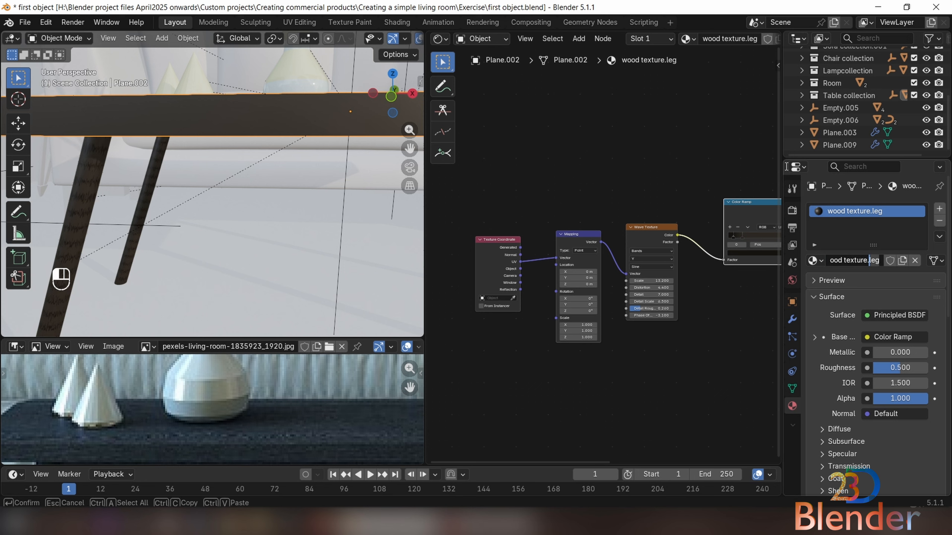
key("BackSpace")
key("BackSpace")
key("Return")
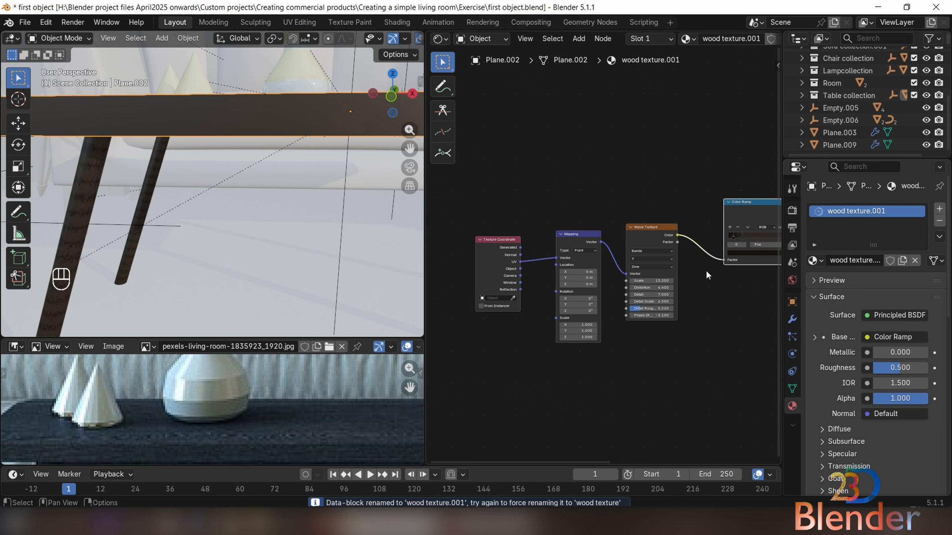
- Rename the material on the table legs to wood texture.Legs
left_click(110, 198)
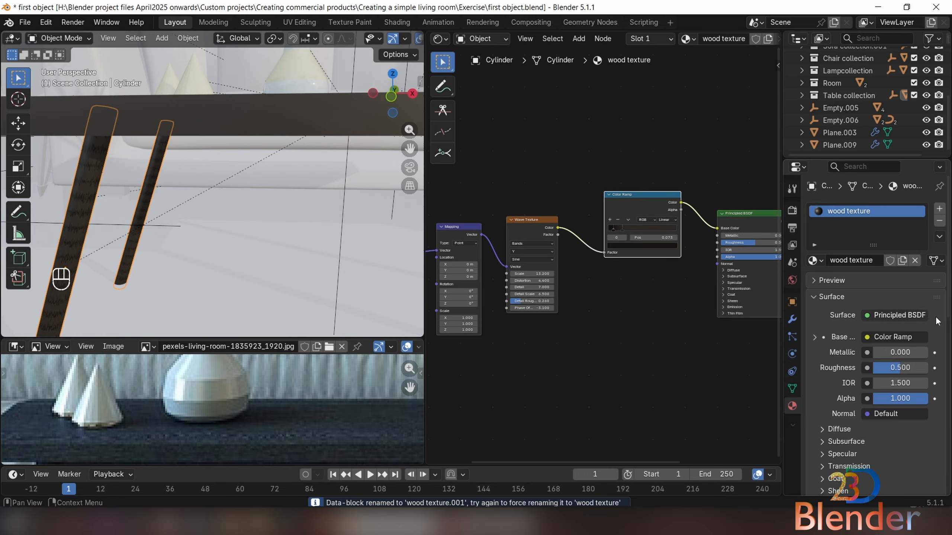
left_click(871, 260)
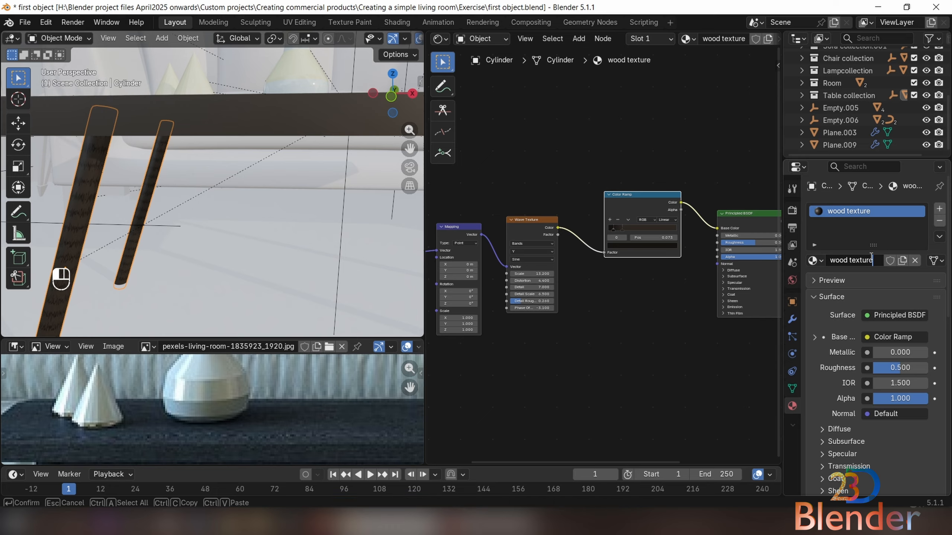
type(".Legs")
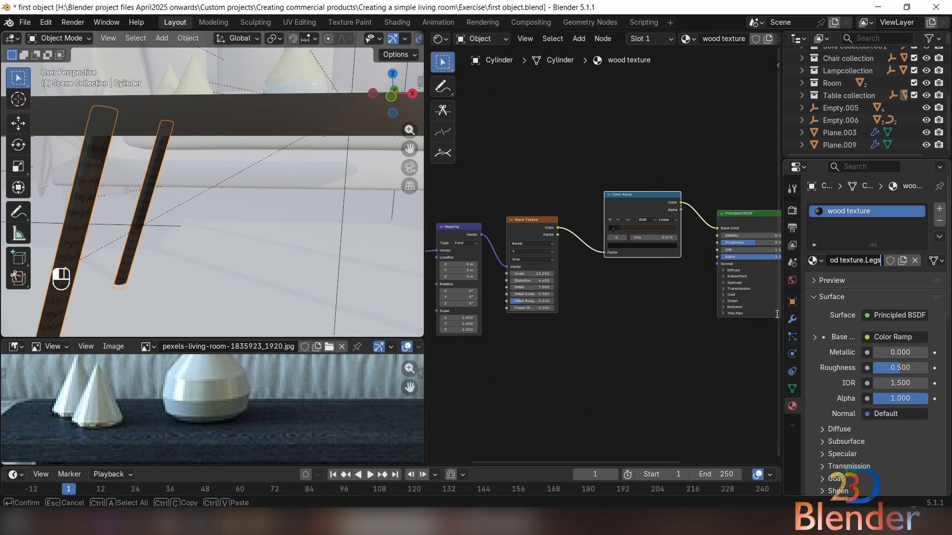
key("Return")
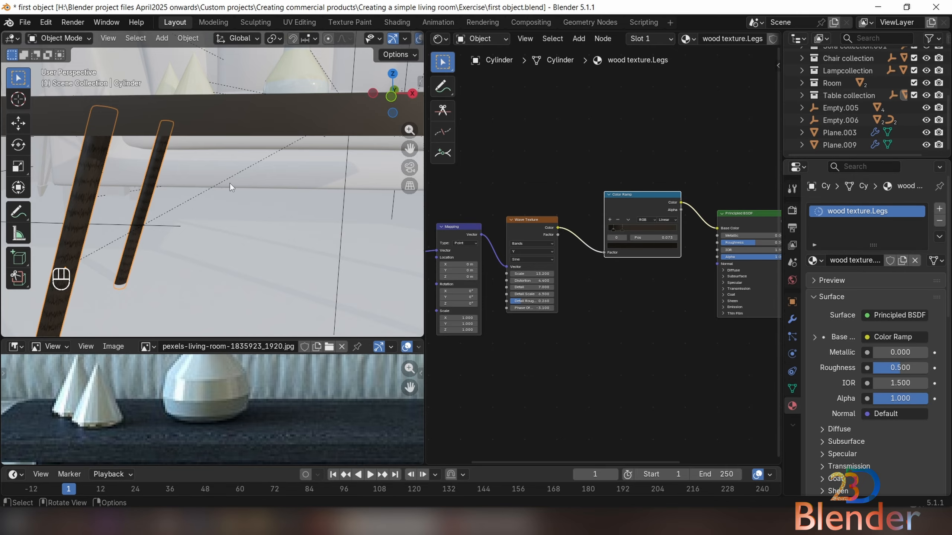
- Detach the Color Ramp and Wave Texture from the legs' node chain and link Mapping directly to the Principled BSDF's Base Color
scroll(171, 183, "down", 4)
middle_click_drag(276, 144, 194, 187)
scroll(180, 227, "up", 5)
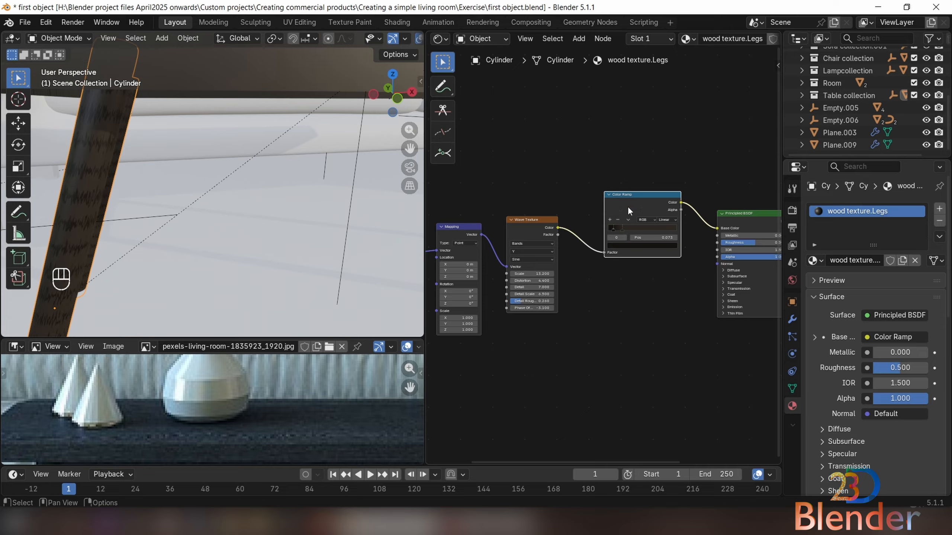
left_click_drag(627, 206, 624, 126, "alt")
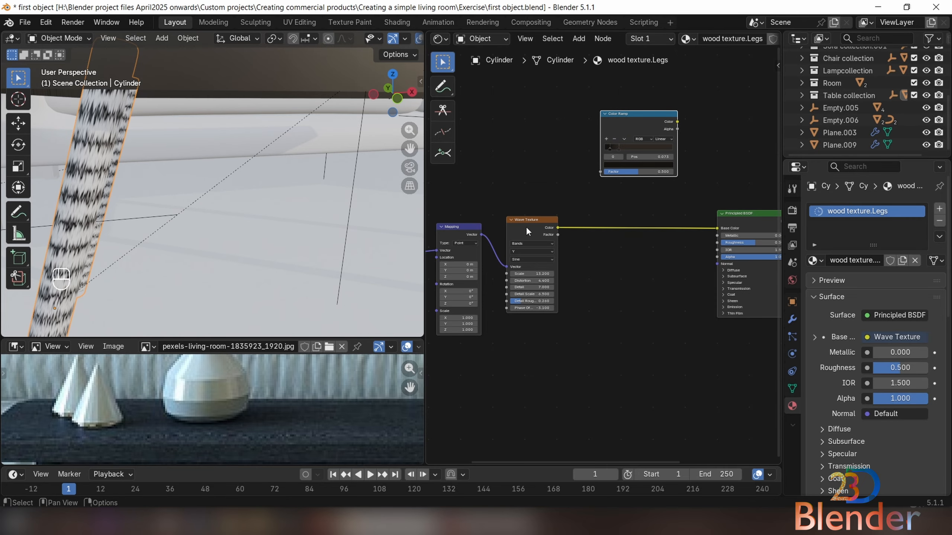
left_click_drag(526, 226, 510, 107, "alt")
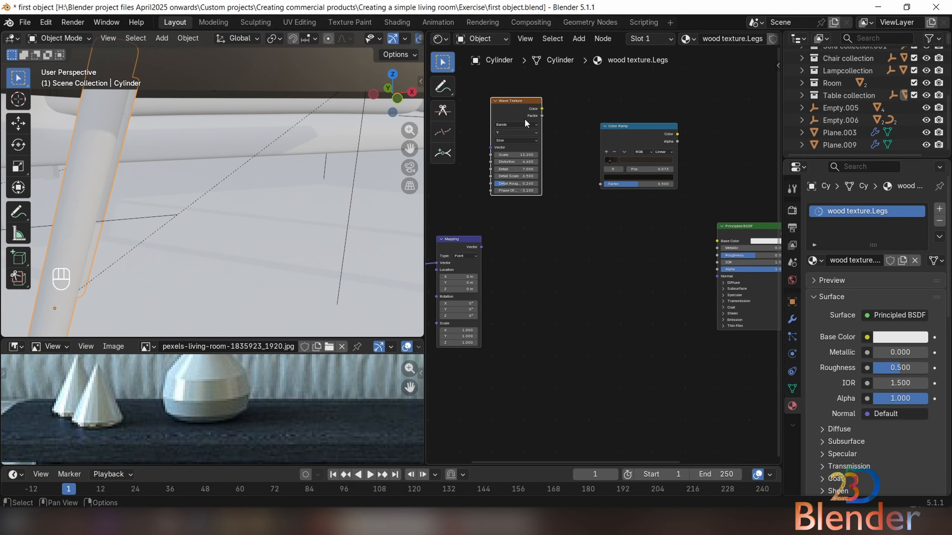
left_click_drag(481, 247, 716, 241)
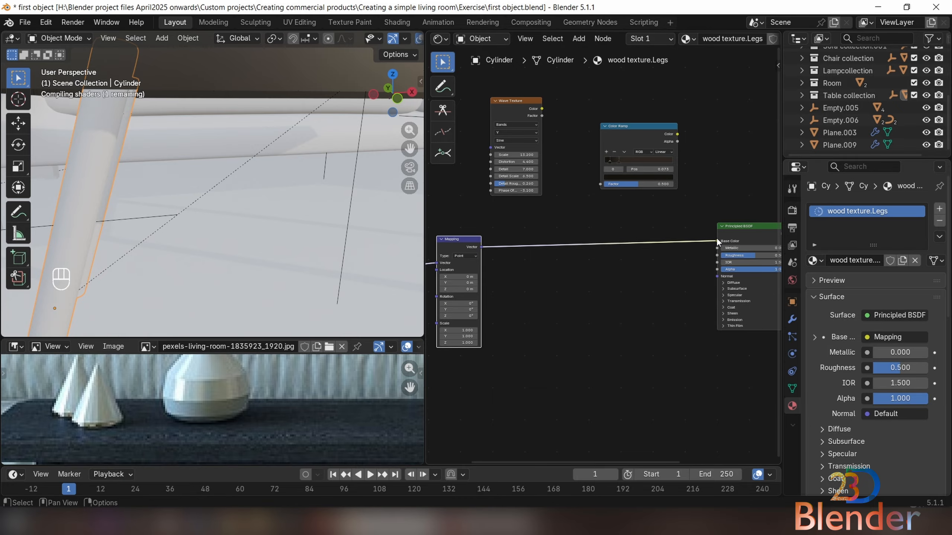
- Feed the Mapping node from the Texture Coordinate node's Object output and preview the Principled BSDF on the legs
middle_click_drag(700, 261, 483, 286)
middle_click_drag(598, 245, 780, 203)
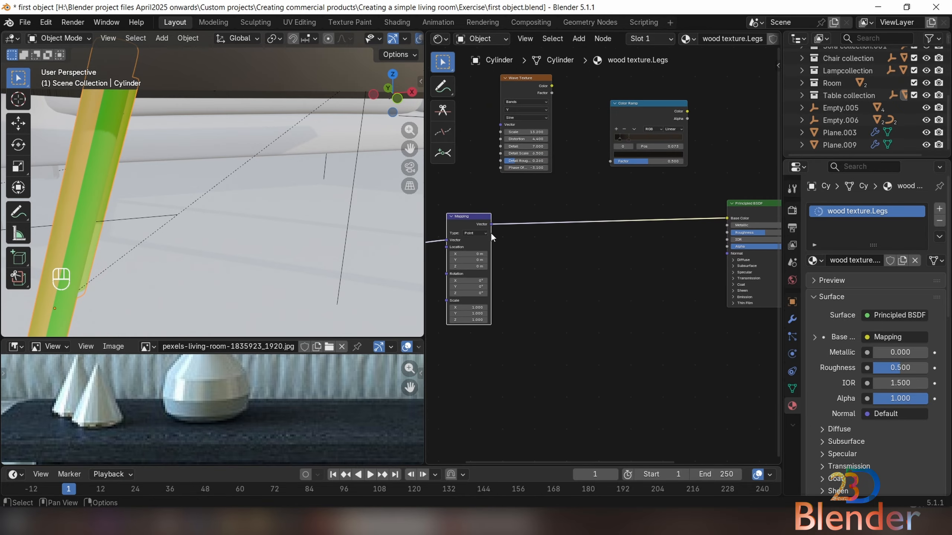
middle_click_drag(504, 233, 681, 243)
left_click(583, 263)
left_click_drag(582, 263, 621, 248)
middle_click_drag(685, 251, 622, 258)
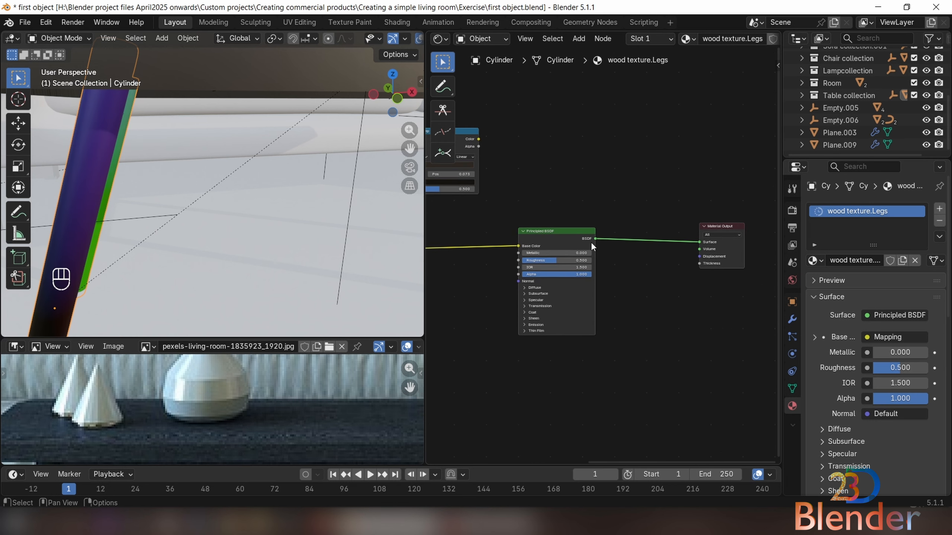
left_click(587, 241, "ctrl+shift")
- Insert the Color Ramp between Mapping and Principled BSDF and spread its stops, with the first at position 0.011
scroll(590, 243, "up", 2)
middle_click_drag(504, 231, 723, 231)
middle_click_drag(647, 233, 589, 227)
left_click(556, 107)
left_click_drag(557, 107, 543, 208)
scroll(143, 176, "down", 5)
middle_click_drag(143, 176, 172, 166)
scroll(497, 221, "up", 3)
scroll(286, 200, "up", 2)
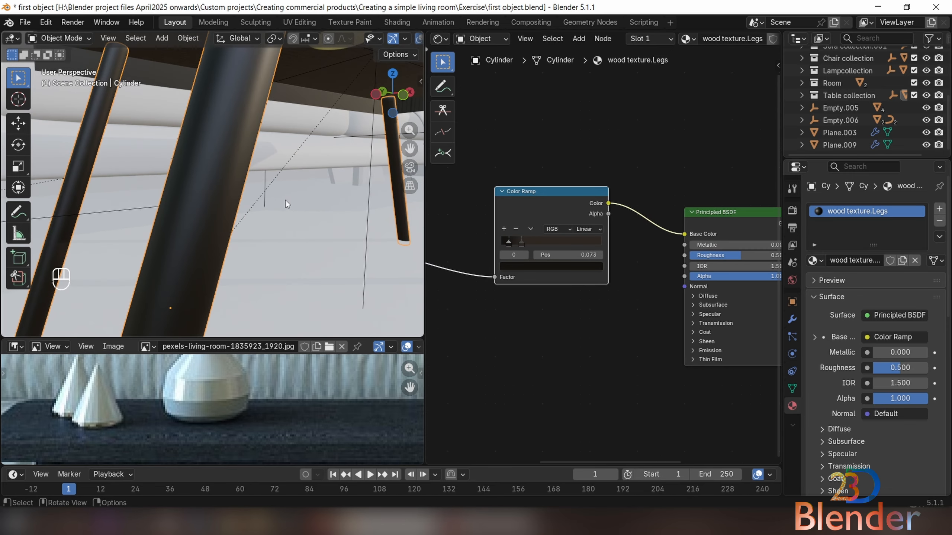
middle_click_drag(285, 200, 227, 217)
scroll(228, 218, "down", 2)
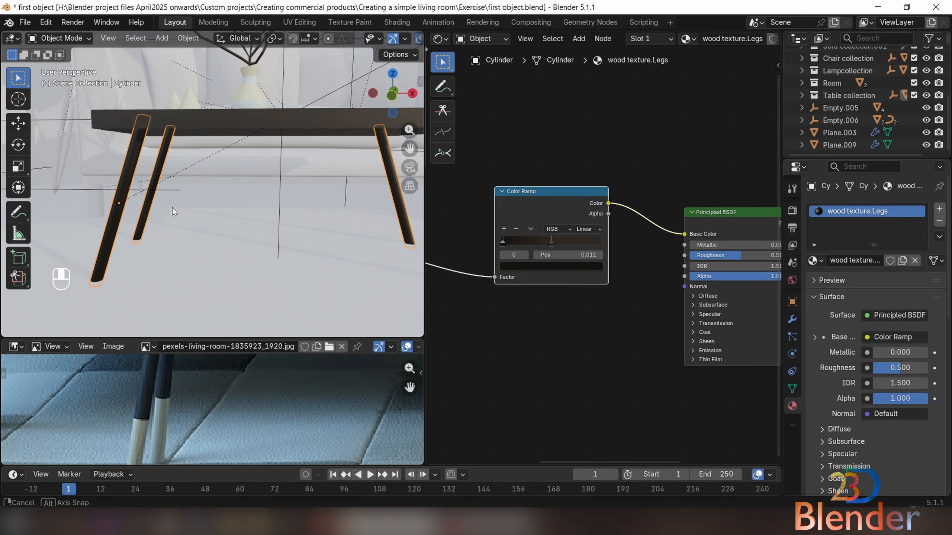
- Open the table leg's mesh in Edit Mode and isolate the legs in local view
scroll(172, 208, "up", 3)
middle_click_drag(166, 232, 272, 224, "shift")
scroll(271, 225, "down", 3)
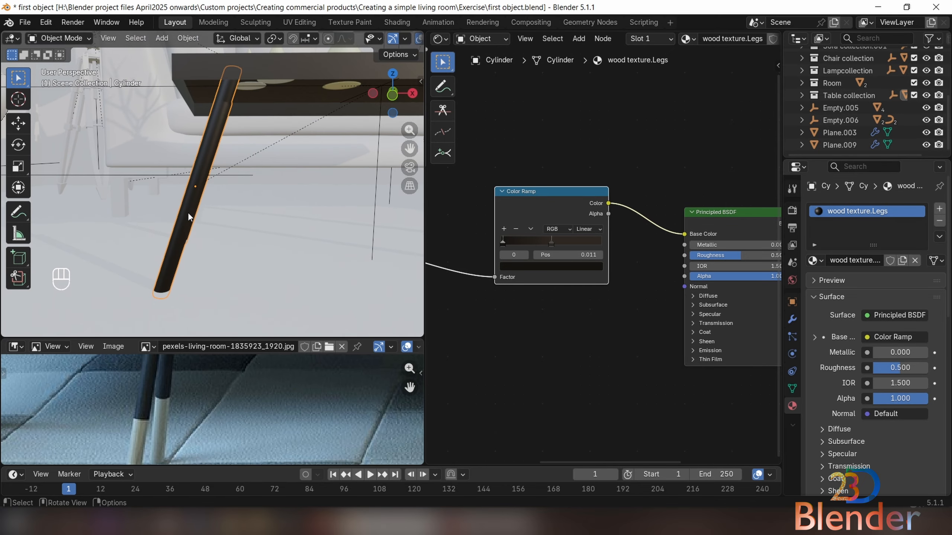
key("Tab")
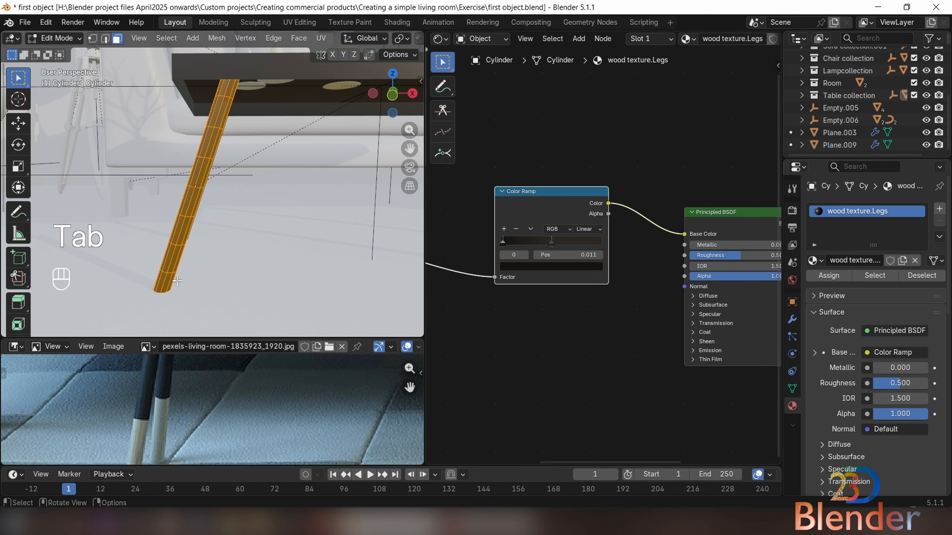
mouse_move(177, 281)
middle_mouse_down()
mouse_move(219, 273)
mouse_move(184, 276)
middle_mouse_up()
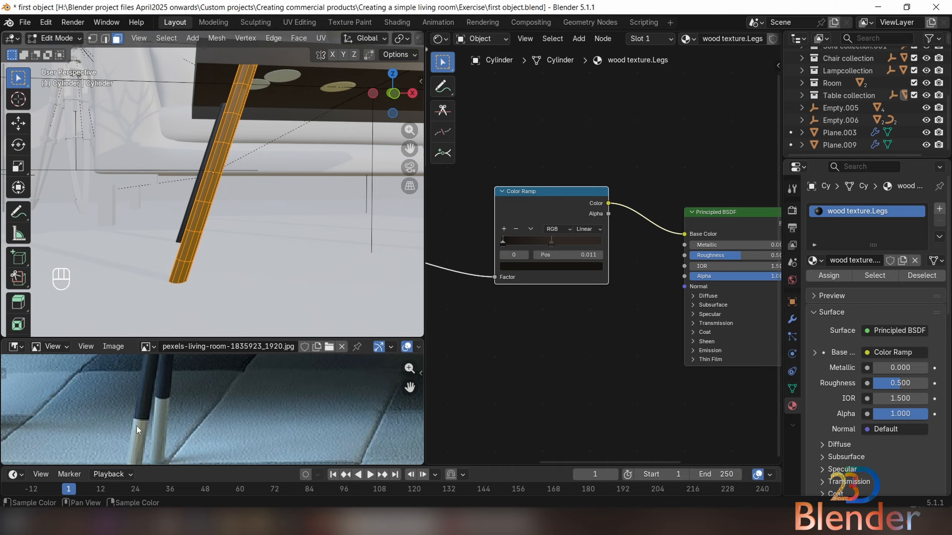
scroll(197, 314, "up", 4)
middle_click_drag(193, 319, 229, 183, "shift")
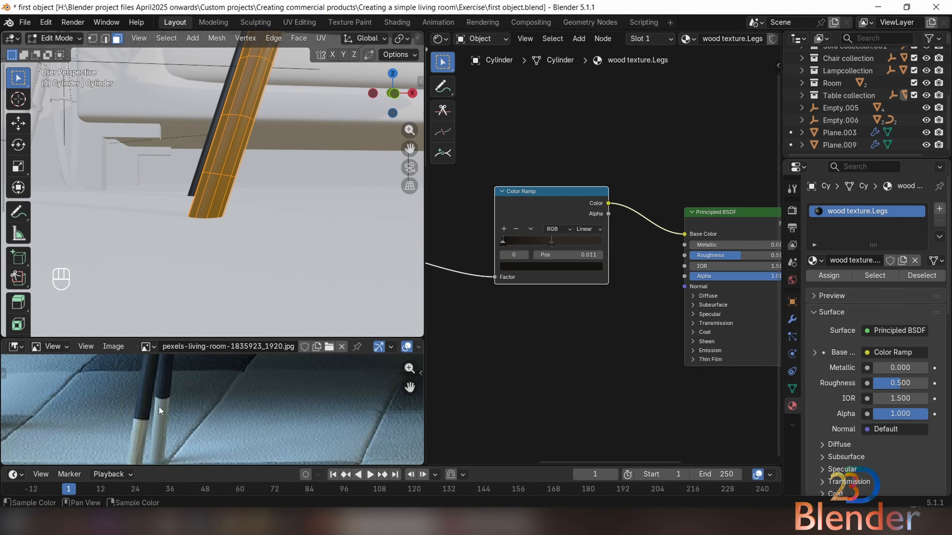
scroll(225, 208, "down", 2)
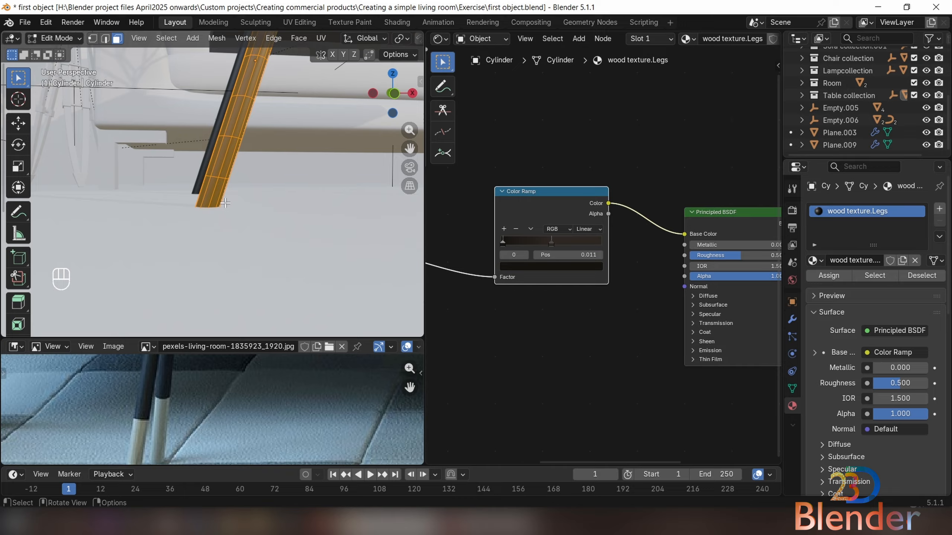
key("slash")
middle_click_drag(218, 195, 235, 221, "shift")
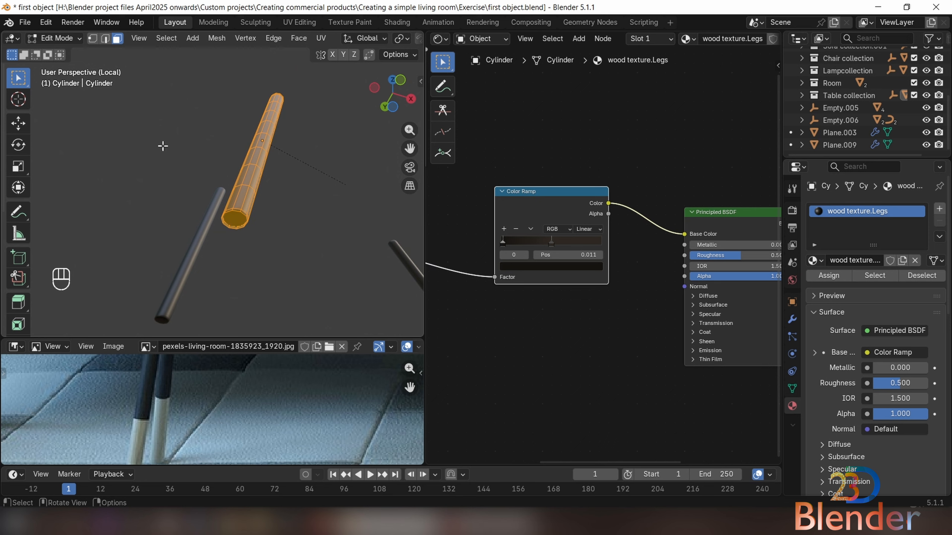
- Select the leg's bottom cap face and grow the selection up over the three lowest rings of side faces
left_click(237, 229)
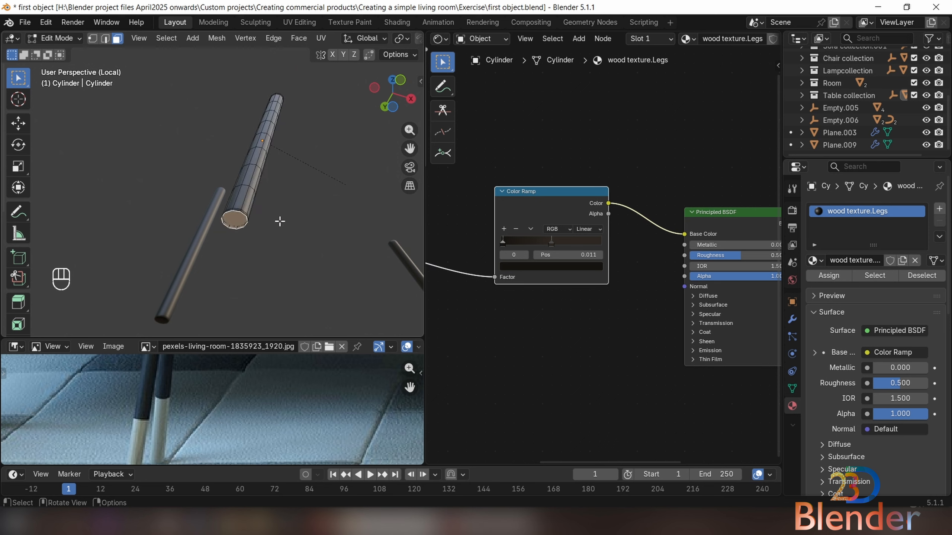
middle_click_drag(280, 219, 266, 264)
key("ctrl+KP_Add")
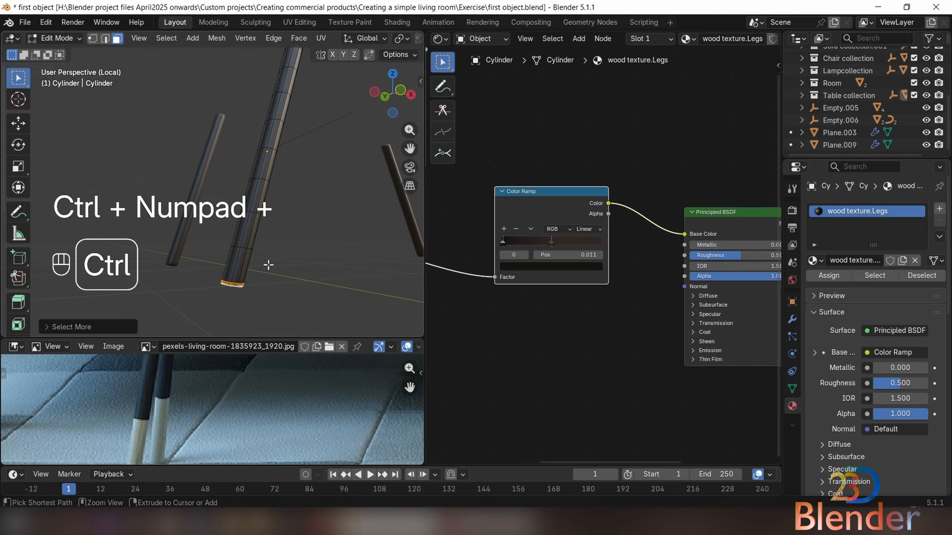
key("ctrl+KP_Add")
key("ctrl+KP_Add")
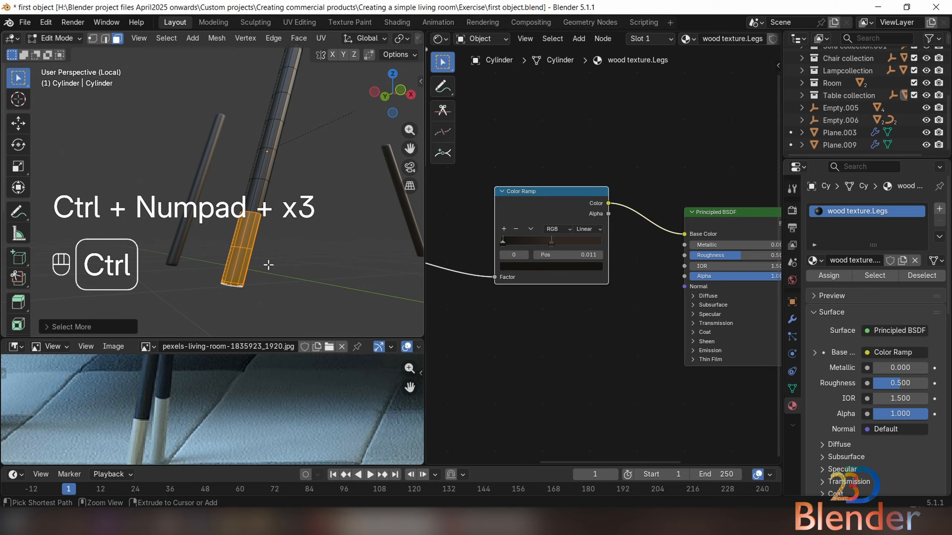
key("ctrl+KP_Add")
key("ctrl+KP_Subtract")
key("ctrl+KP_Add")
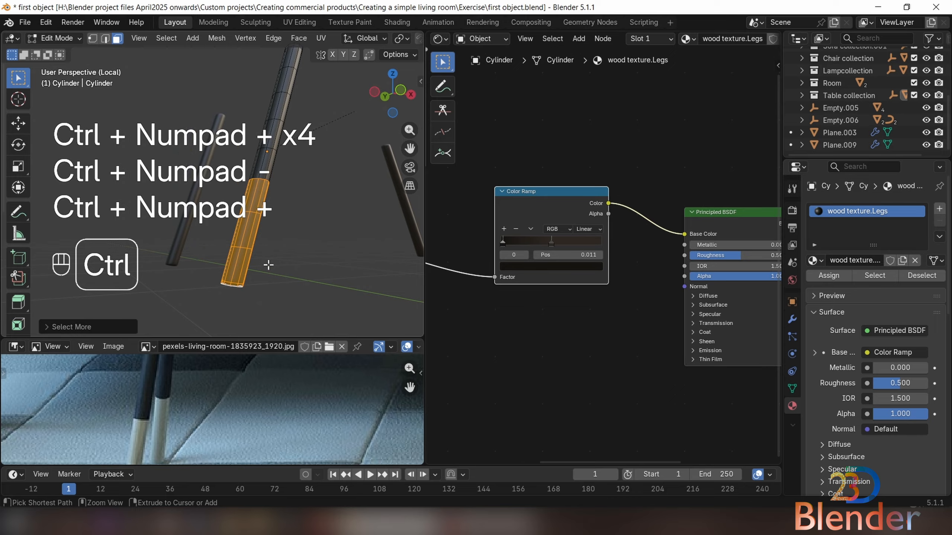
middle_click_drag(268, 265, 297, 223)
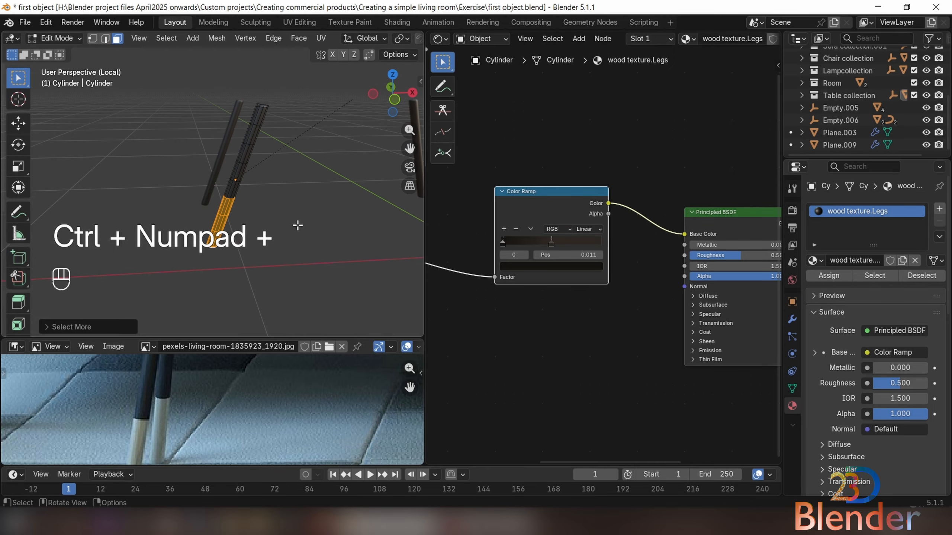
- Add a second material slot with a new material named Silver and assign it to the selected lower leg faces
left_click(939, 209)
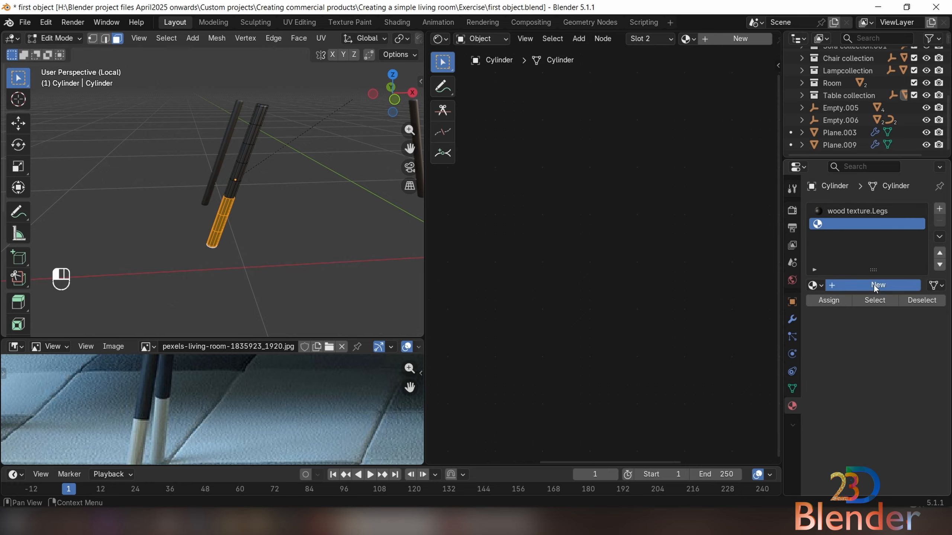
left_click(874, 285)
left_click(876, 285)
type("Si")
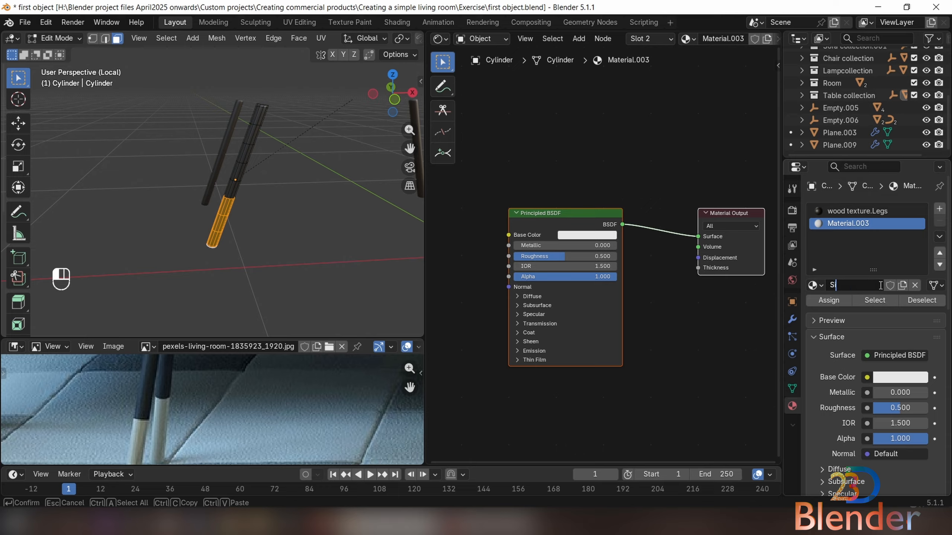
type("lver")
key("Return")
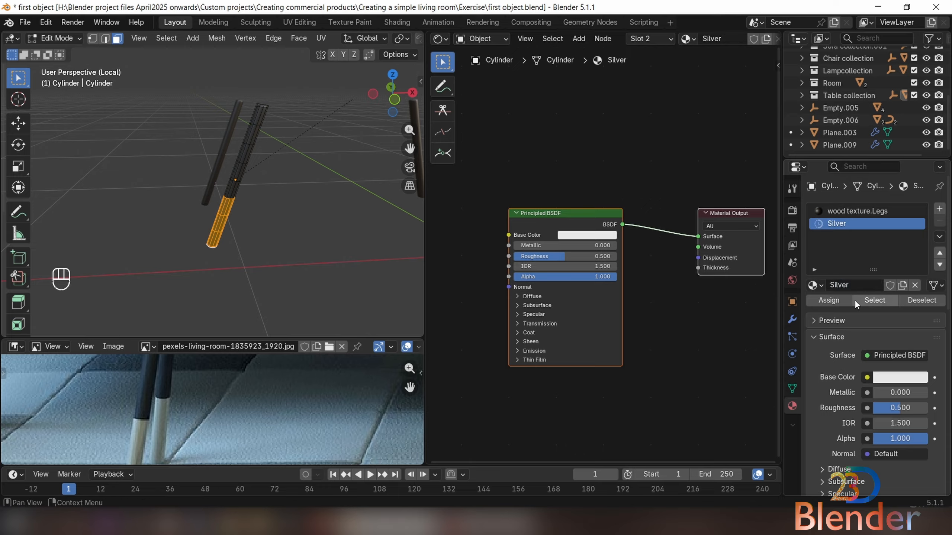
left_click(839, 301)
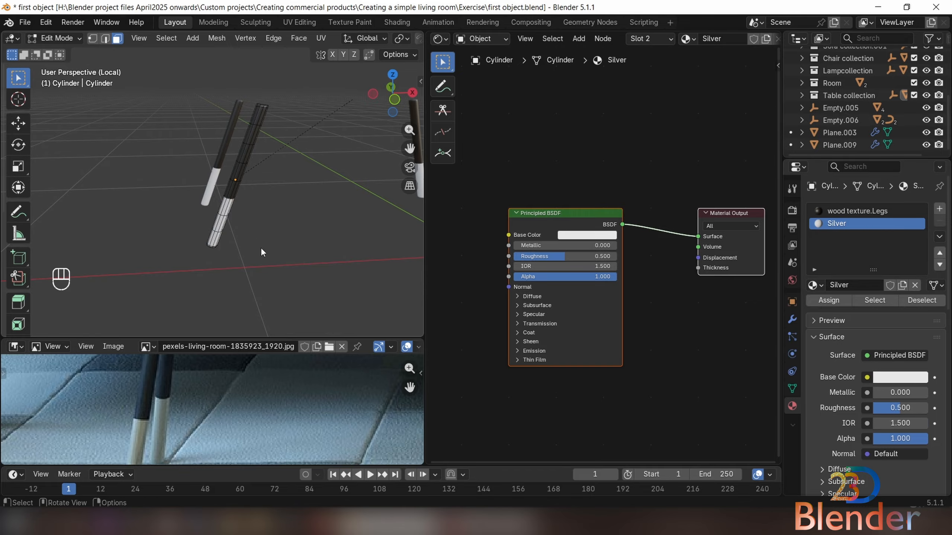
- Return to the full scene in Object Mode and sample Silver's Base Color from the light leg tip in the reference photo
key("Tab")
key("slash")
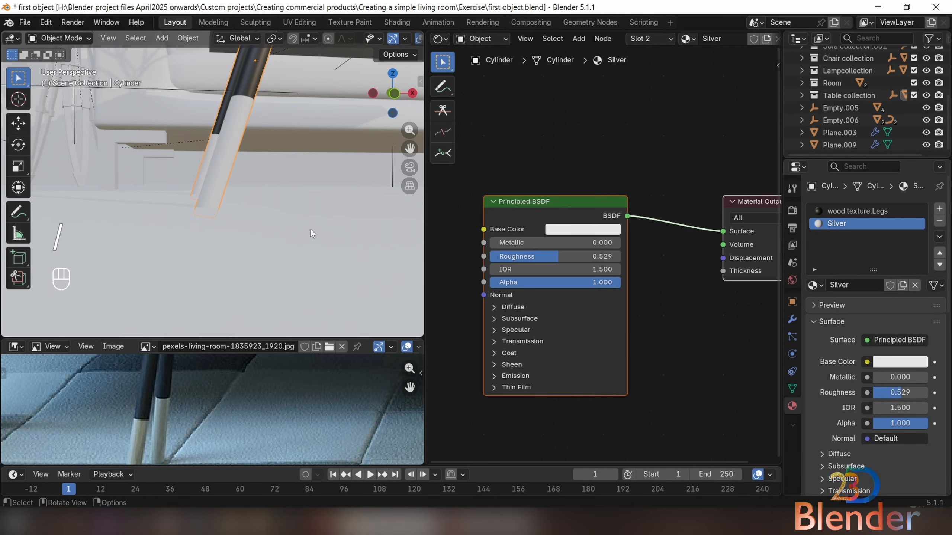
middle_click_drag(327, 137, 261, 199)
scroll(552, 246, "up", 2)
left_click(556, 224)
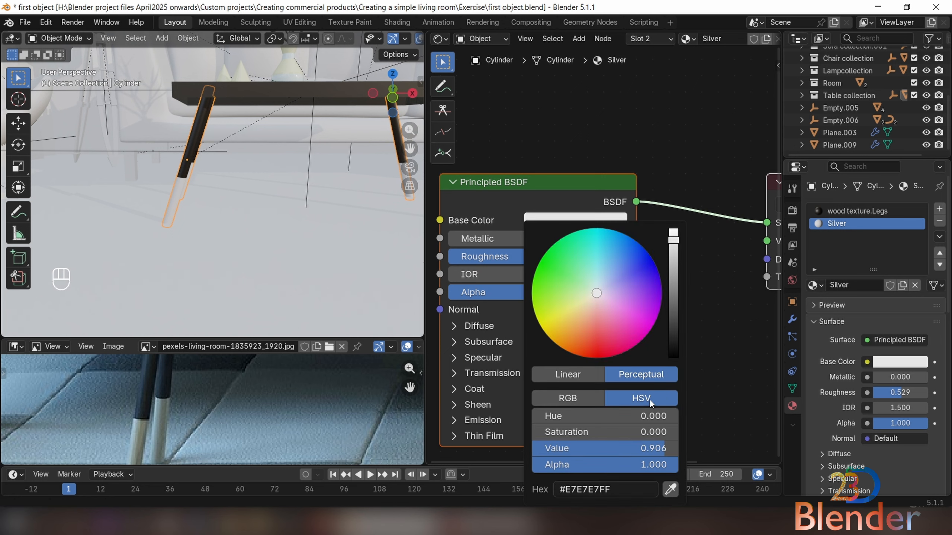
left_click(673, 490)
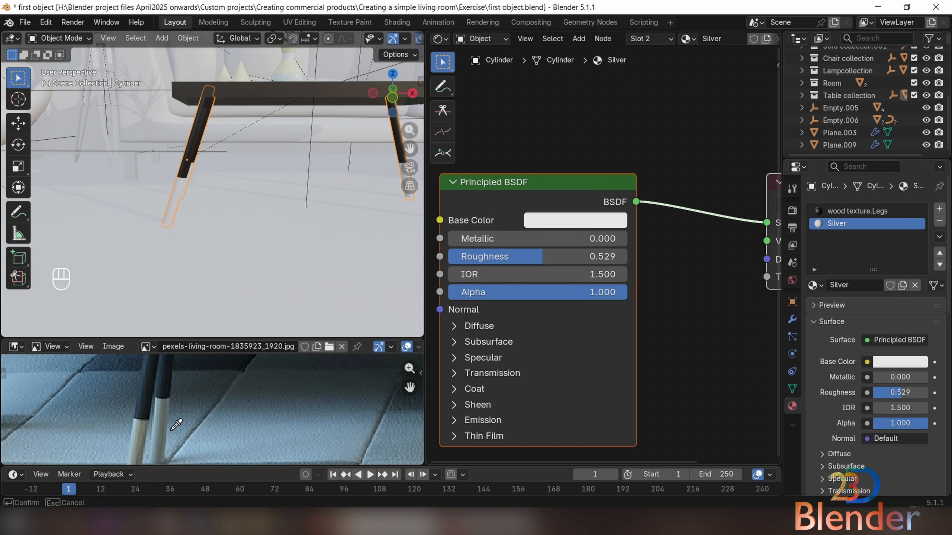
left_click(146, 433)
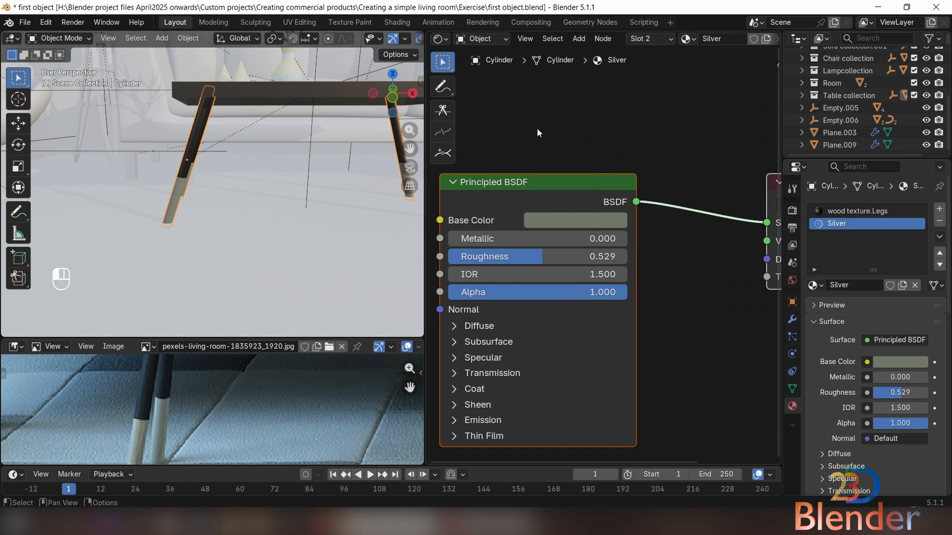
- Set Silver's Roughness to 0.500 and move its Principled BSDF node closer to the Material Output
left_click_drag(531, 257, 515, 256)
right_click(524, 256)
scroll(562, 256, "down", 6)
middle_click_drag(698, 248, 624, 245)
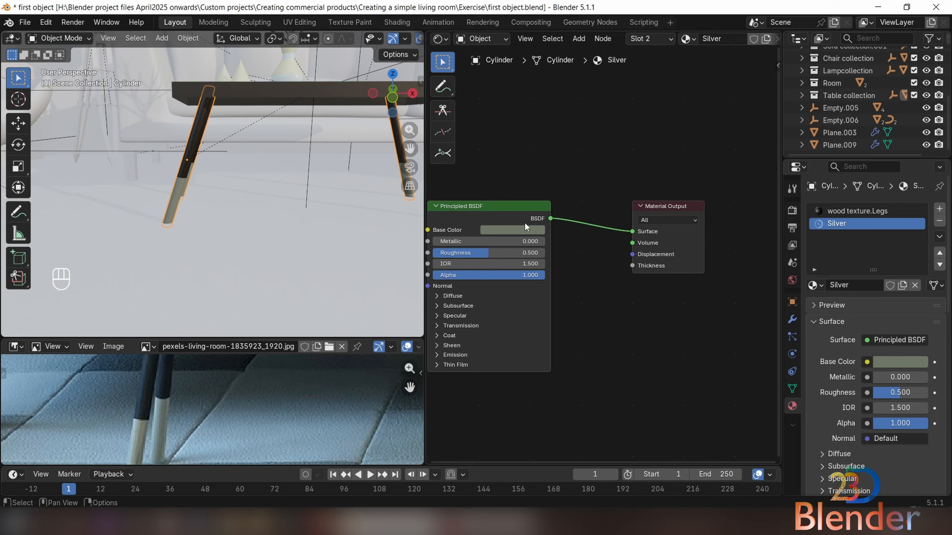
left_click_drag(511, 217, 549, 213)
- Examine the two-tone legs and the wood tabletop from several angles and distances
scroll(110, 215, "up", 2)
middle_click_drag(110, 215, 204, 211)
scroll(287, 217, "down", 4)
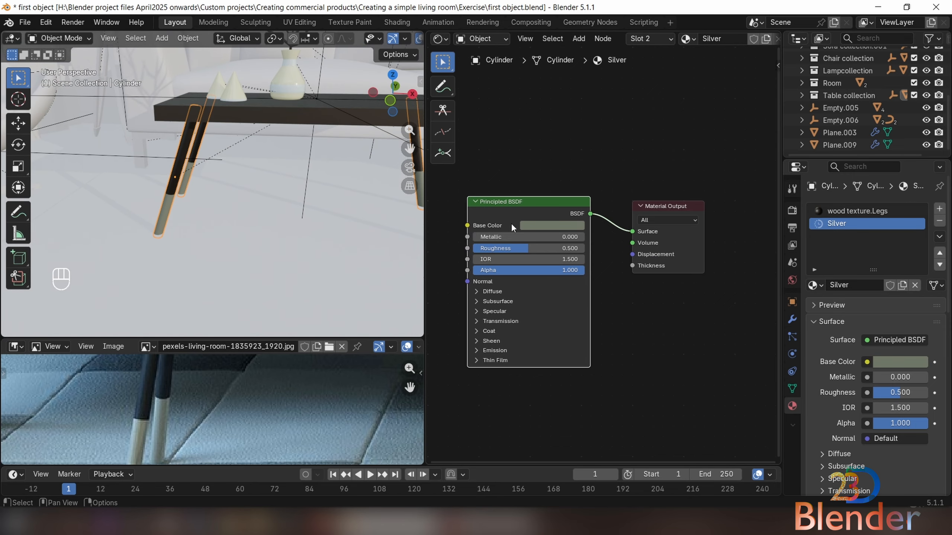
scroll(300, 199, "down", 5)
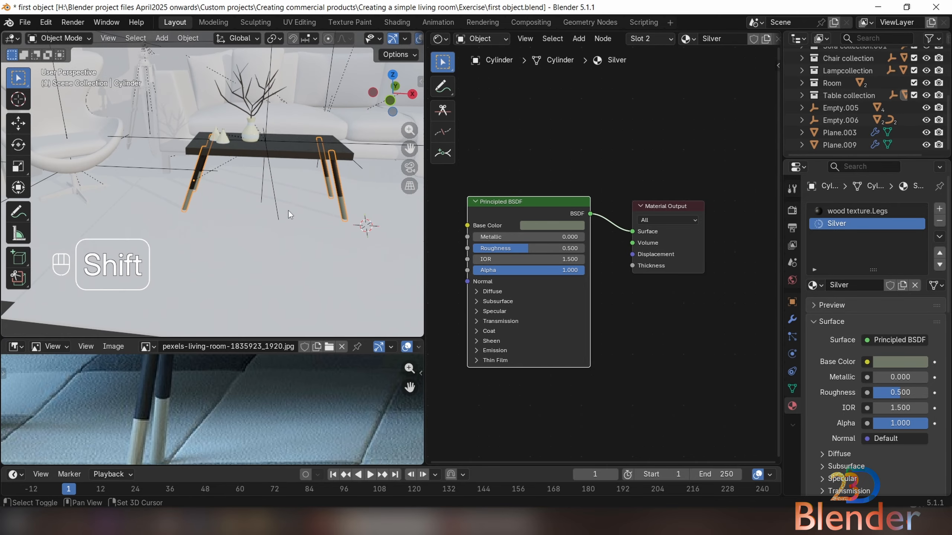
middle_click_drag(289, 212, 310, 213, "shift")
scroll(310, 207, "up", 8)
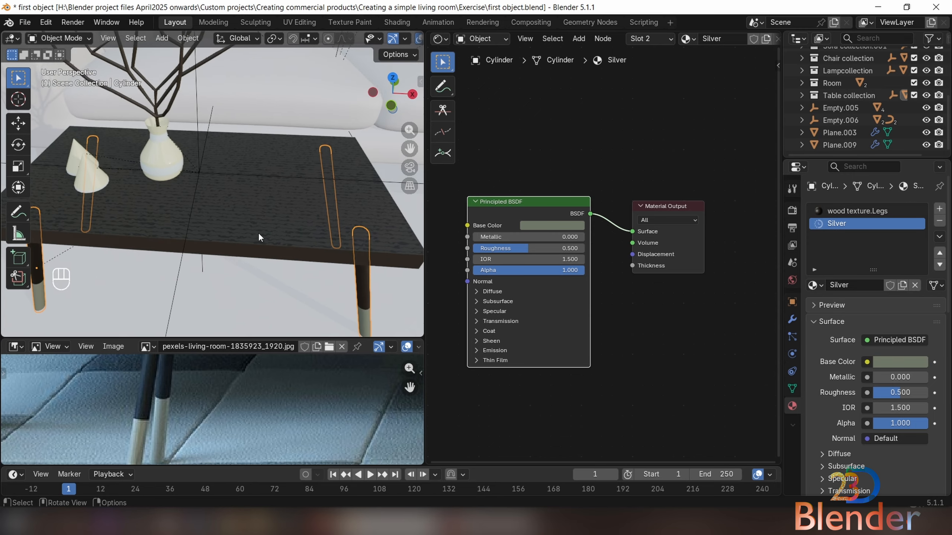
scroll(274, 238, "down", 8)
middle_click_drag(258, 239, 287, 180)
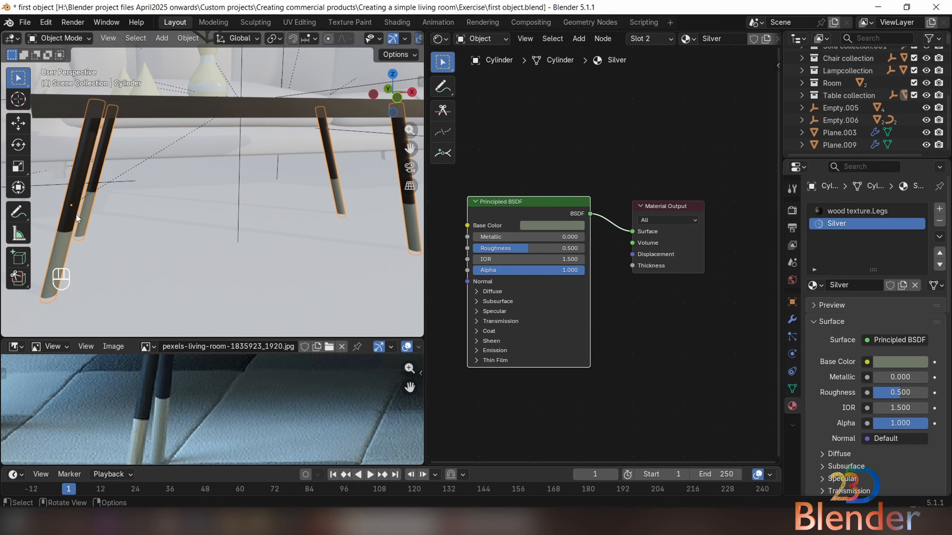